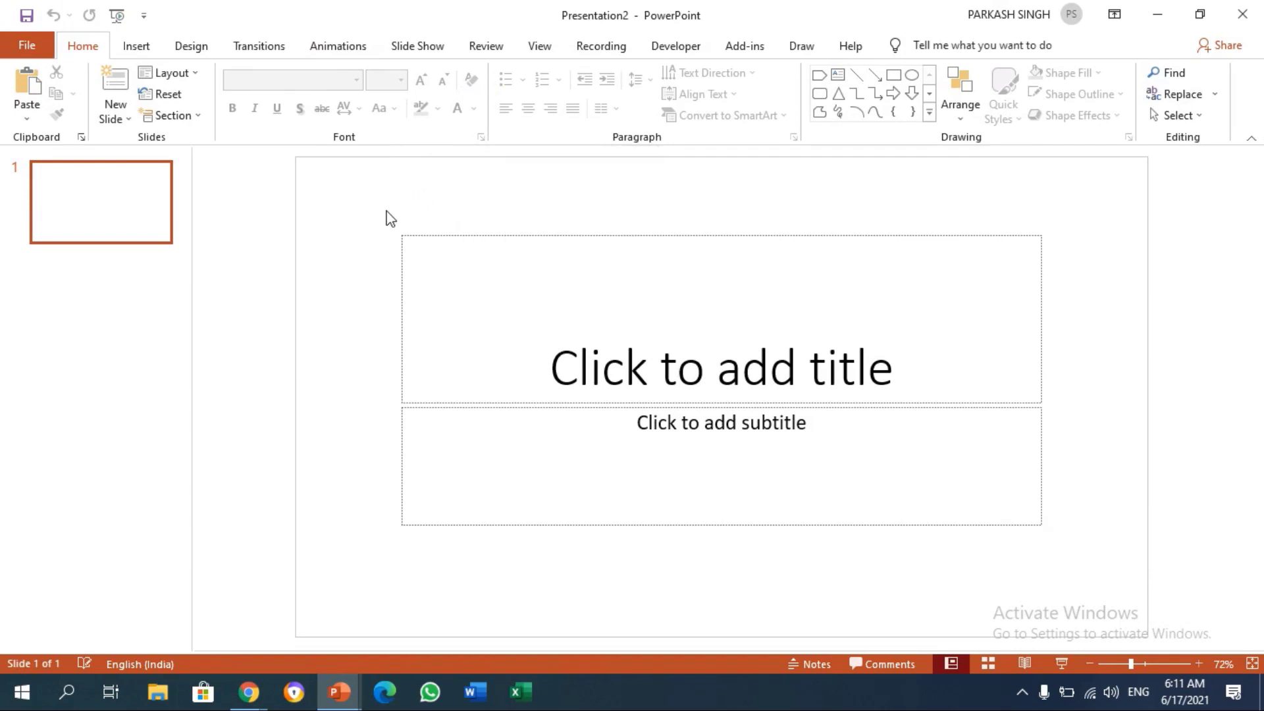
Step: Delete the title and subtitle placeholders and pick the Arrow: Pentagon shape
drag(382, 205, 1172, 688)
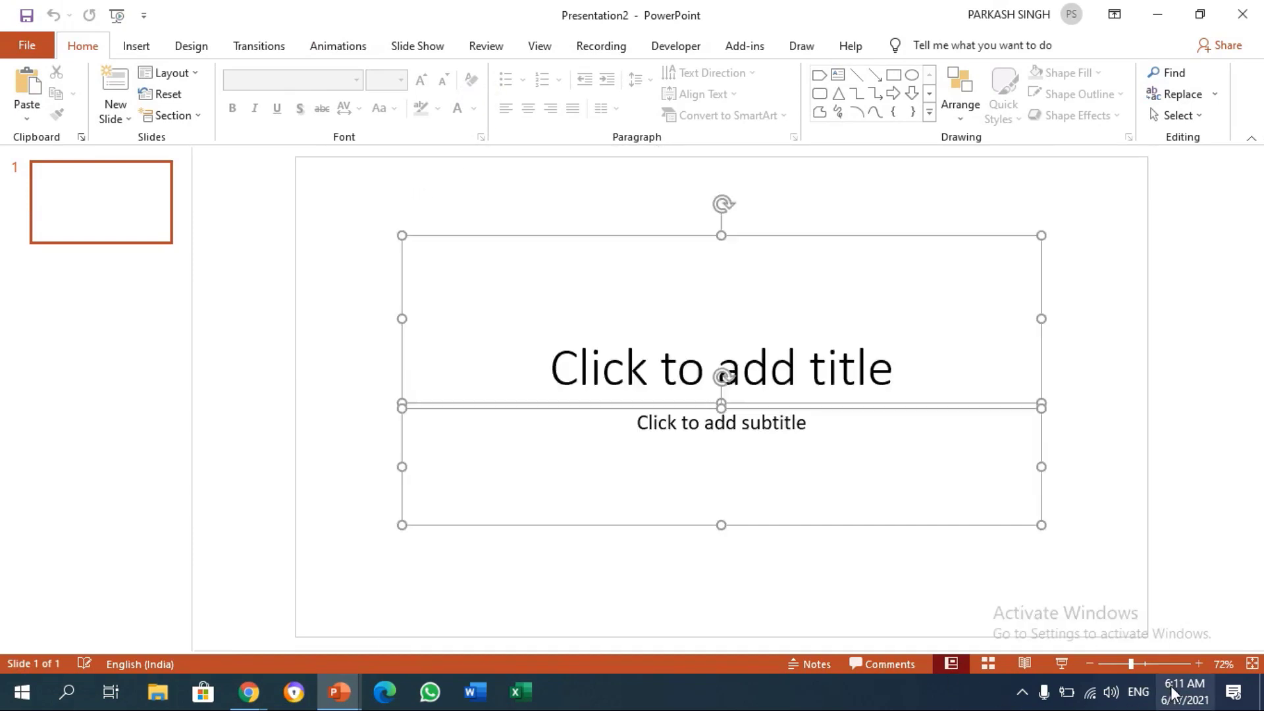
key(Delete)
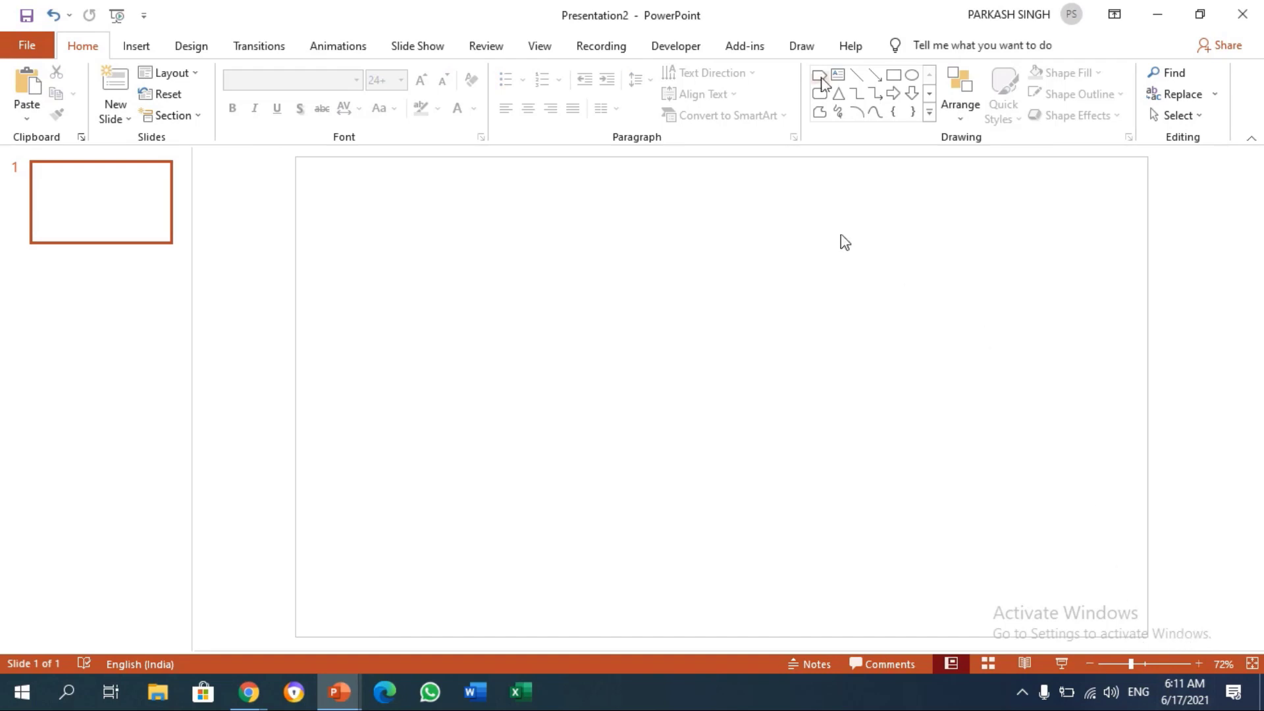
click(929, 114)
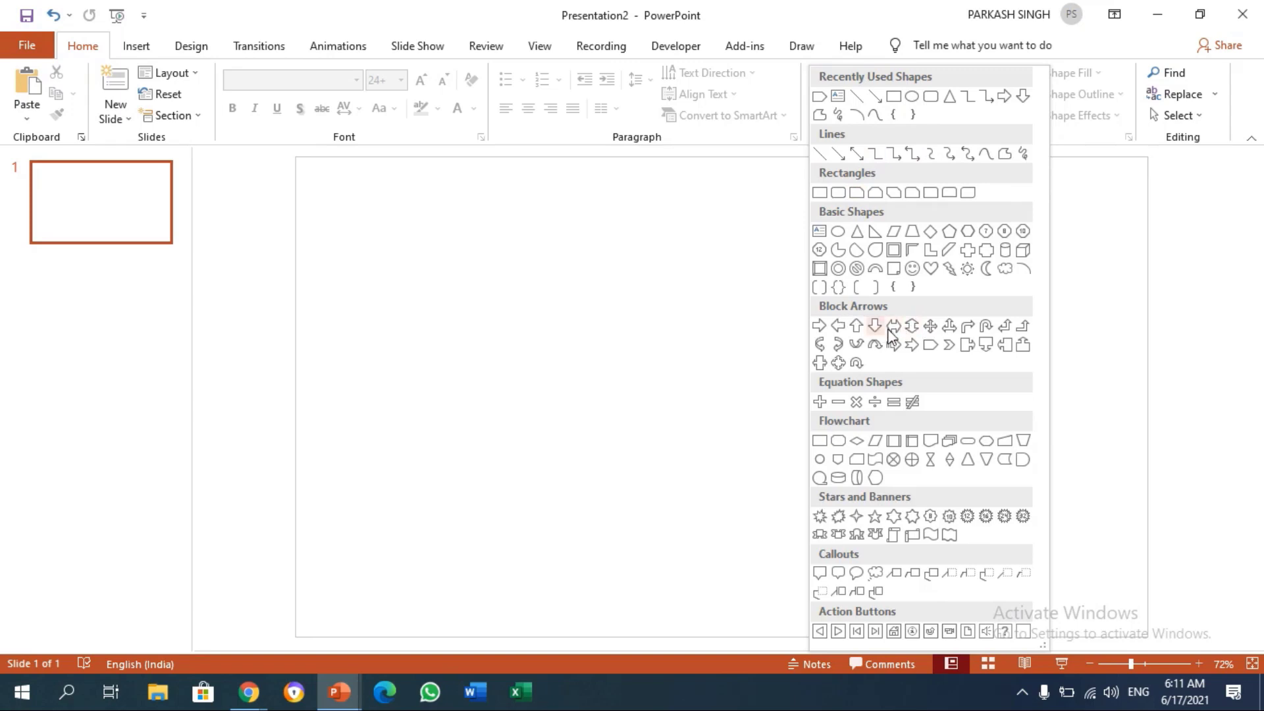
click(930, 349)
click(929, 113)
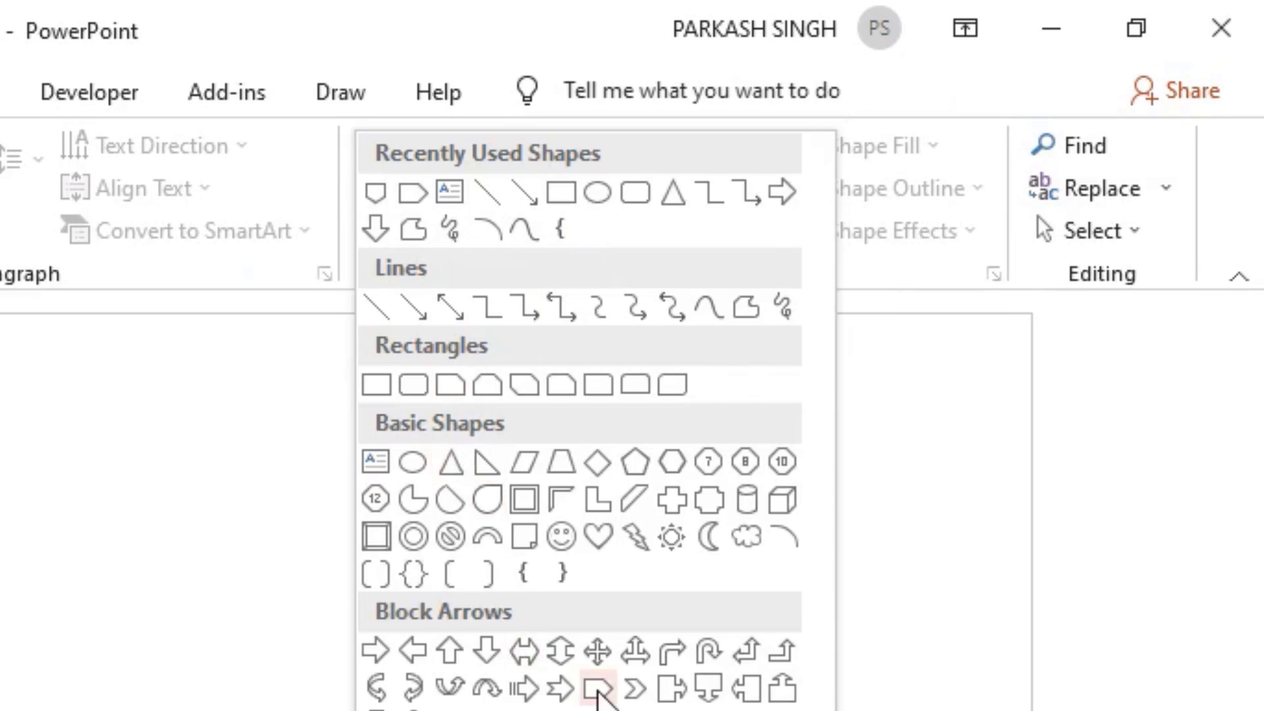
Step: Draw a pentagon arrow, rotate it right 90° to point down, move it top centre, and duplicate it
click(598, 688)
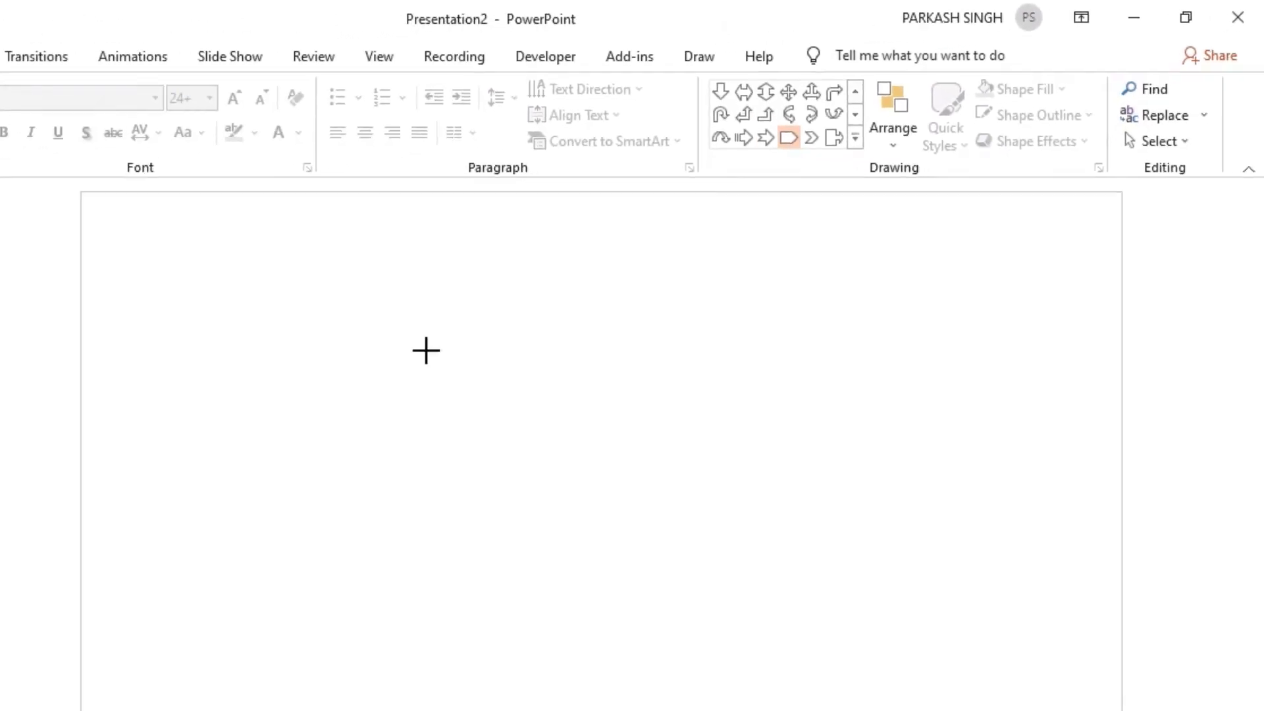
mouse_move(560, 229)
mouse_down()
mouse_move(710, 490)
mouse_move(777, 425)
mouse_up()
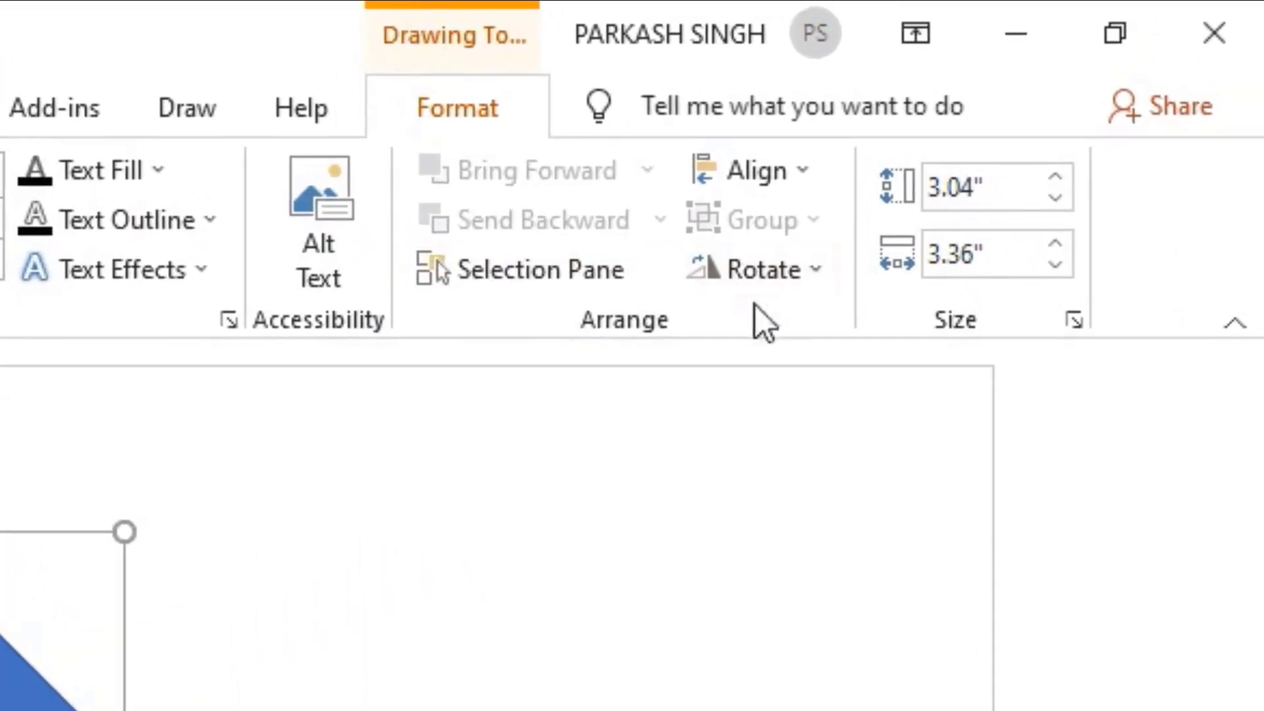
click(761, 270)
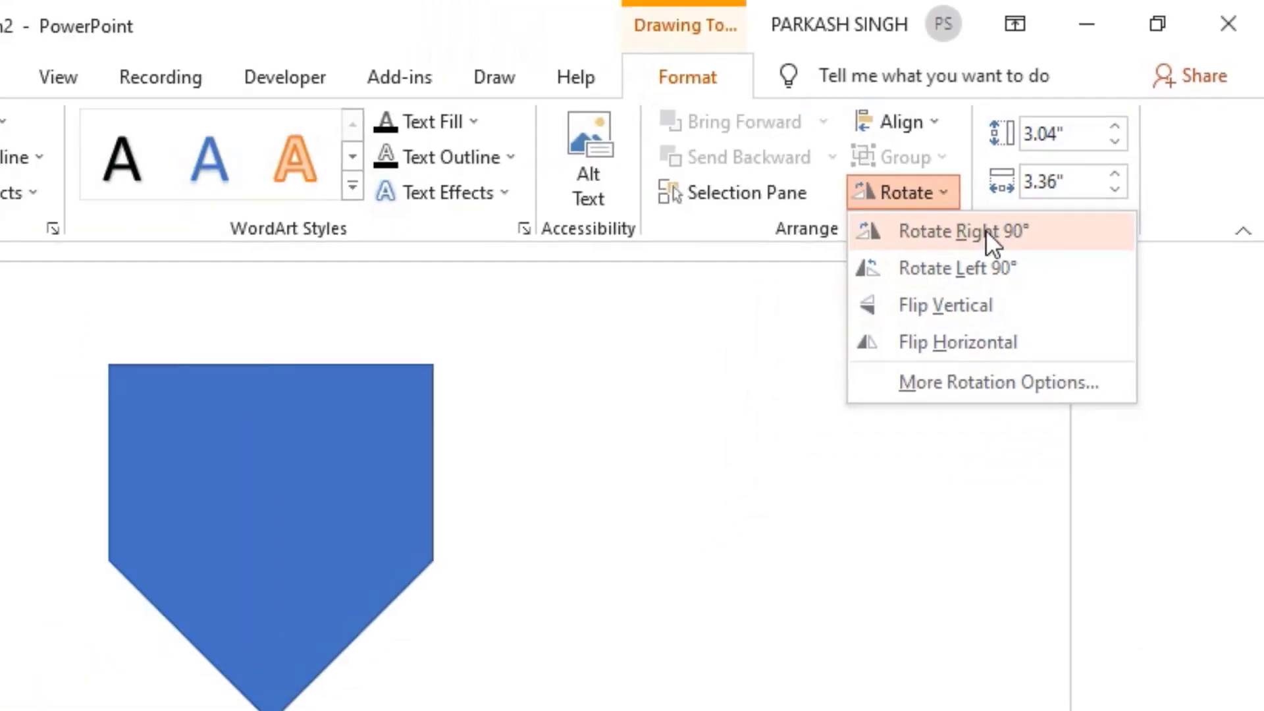
click(875, 325)
drag(657, 333, 883, 279)
key(ctrl+d)
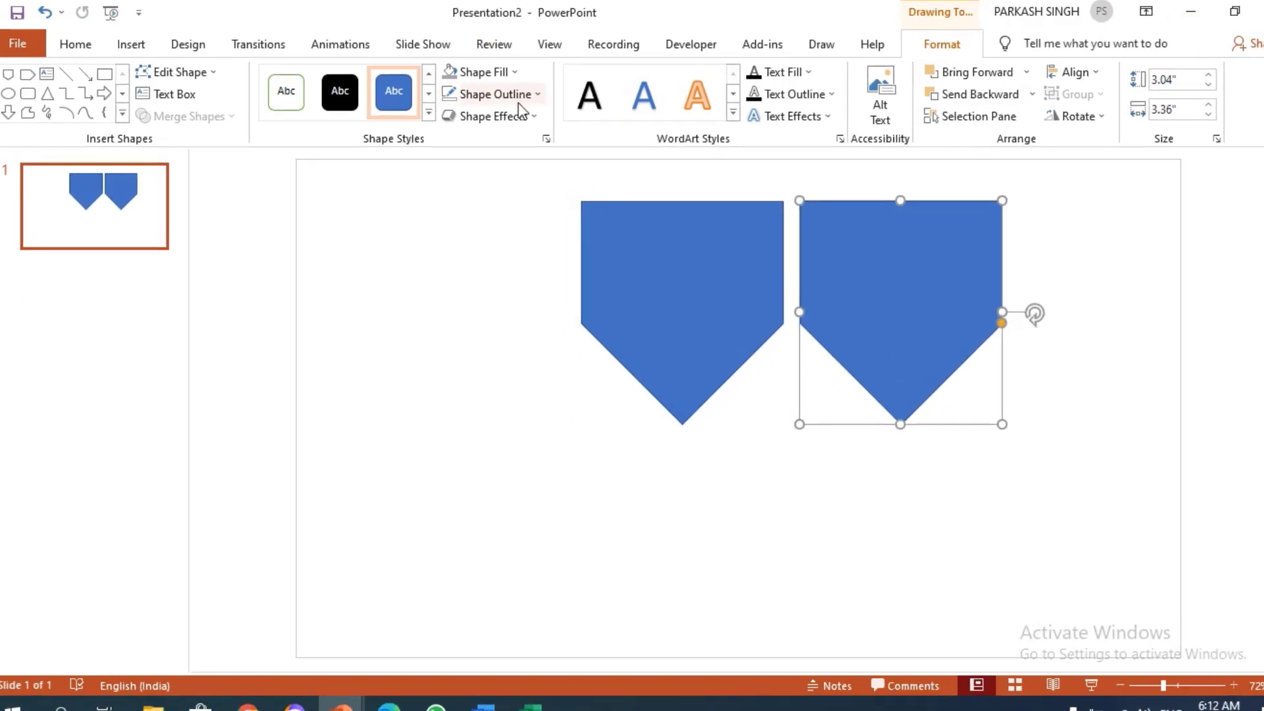
Step: Give the arrow copy no fill and a black 6 pt outline
click(500, 73)
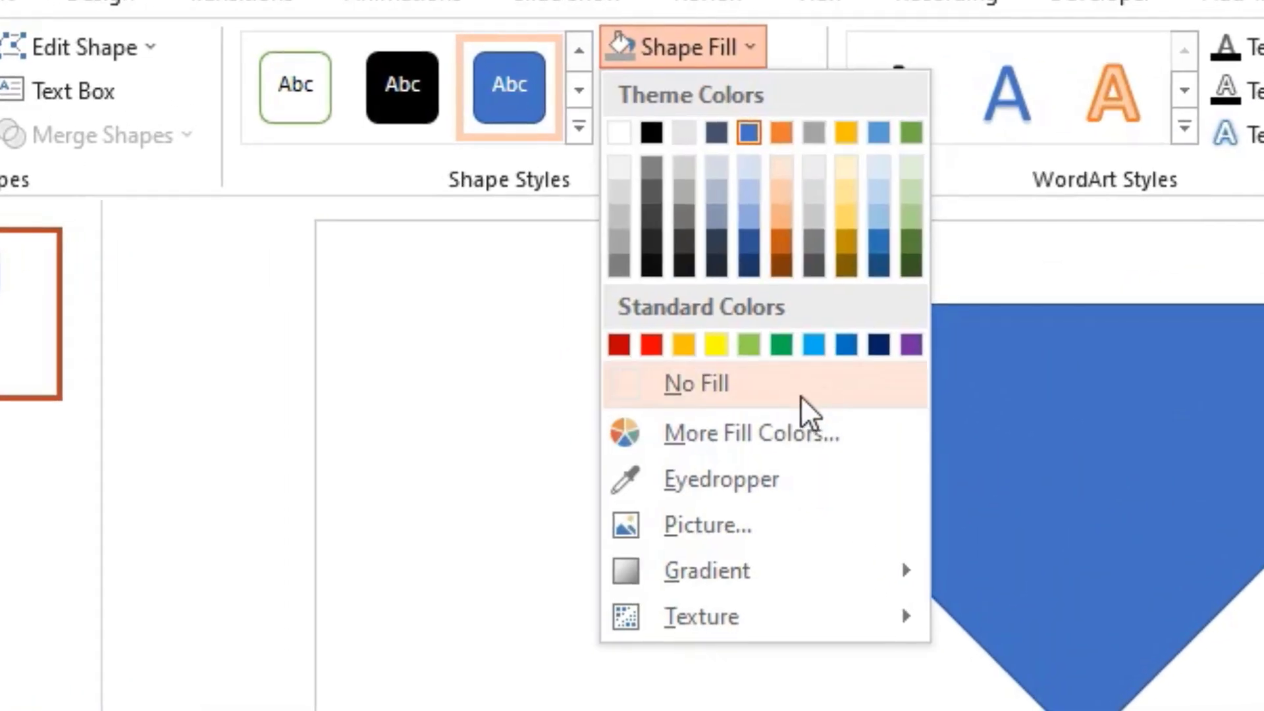
click(801, 393)
click(724, 92)
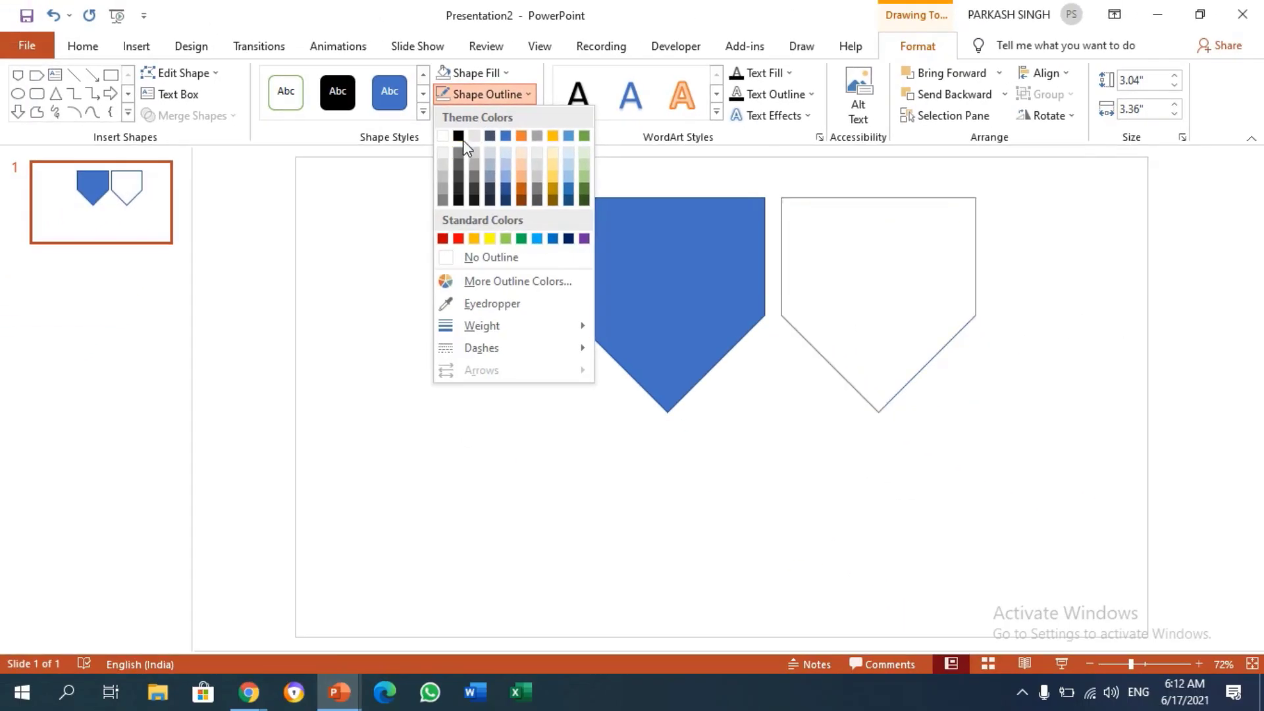
click(459, 136)
click(488, 94)
mouse_move(482, 326)
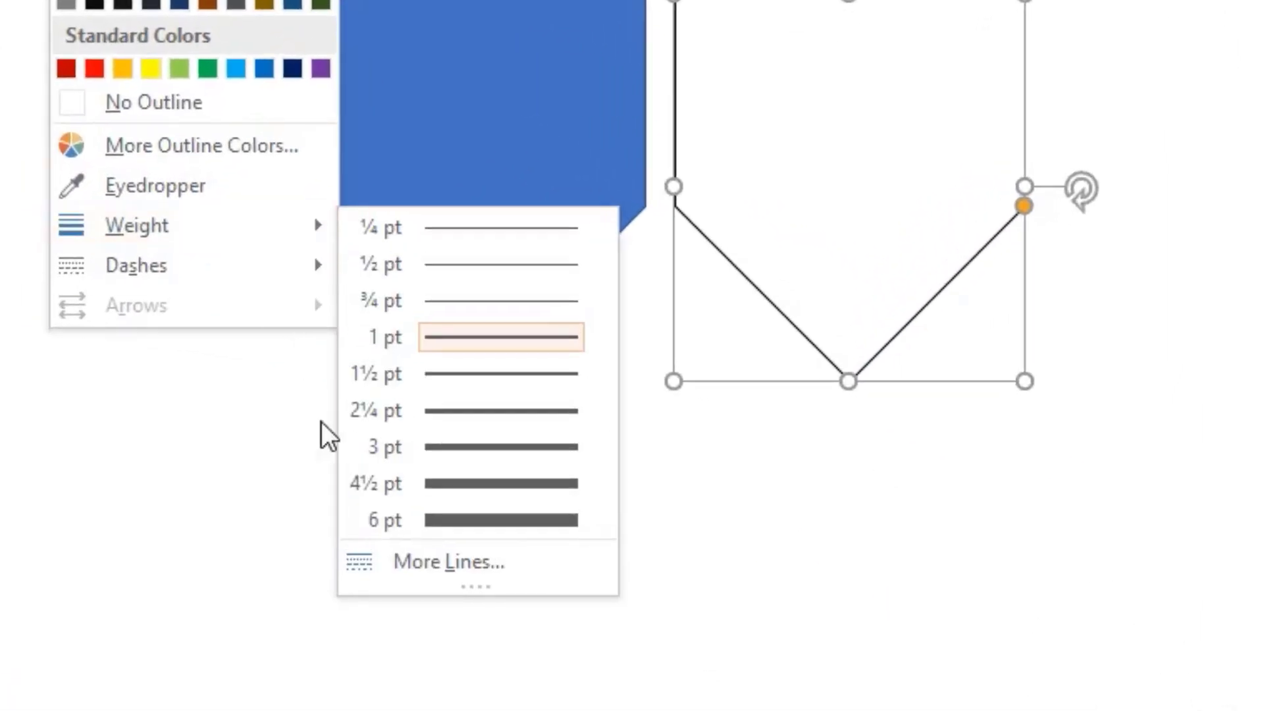
click(494, 521)
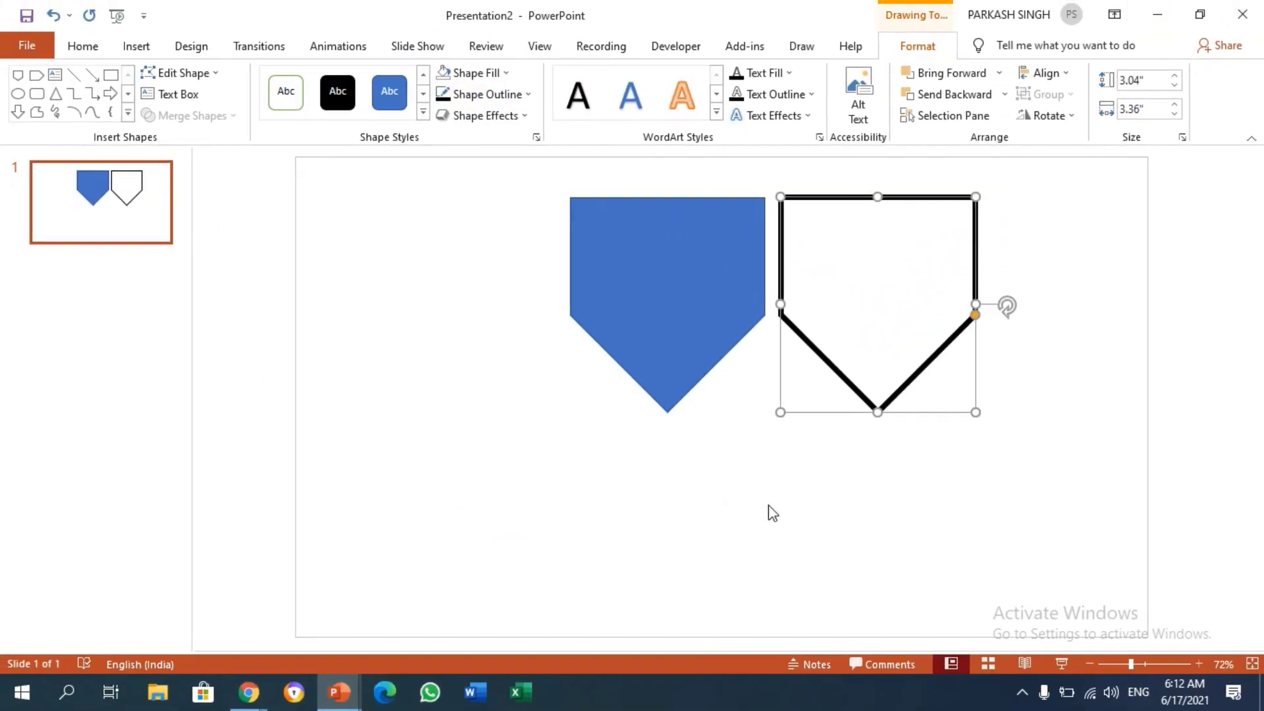
Step: Fill the original arrow grey with no outline and lay the outlined copy exactly over it
double_click(678, 240)
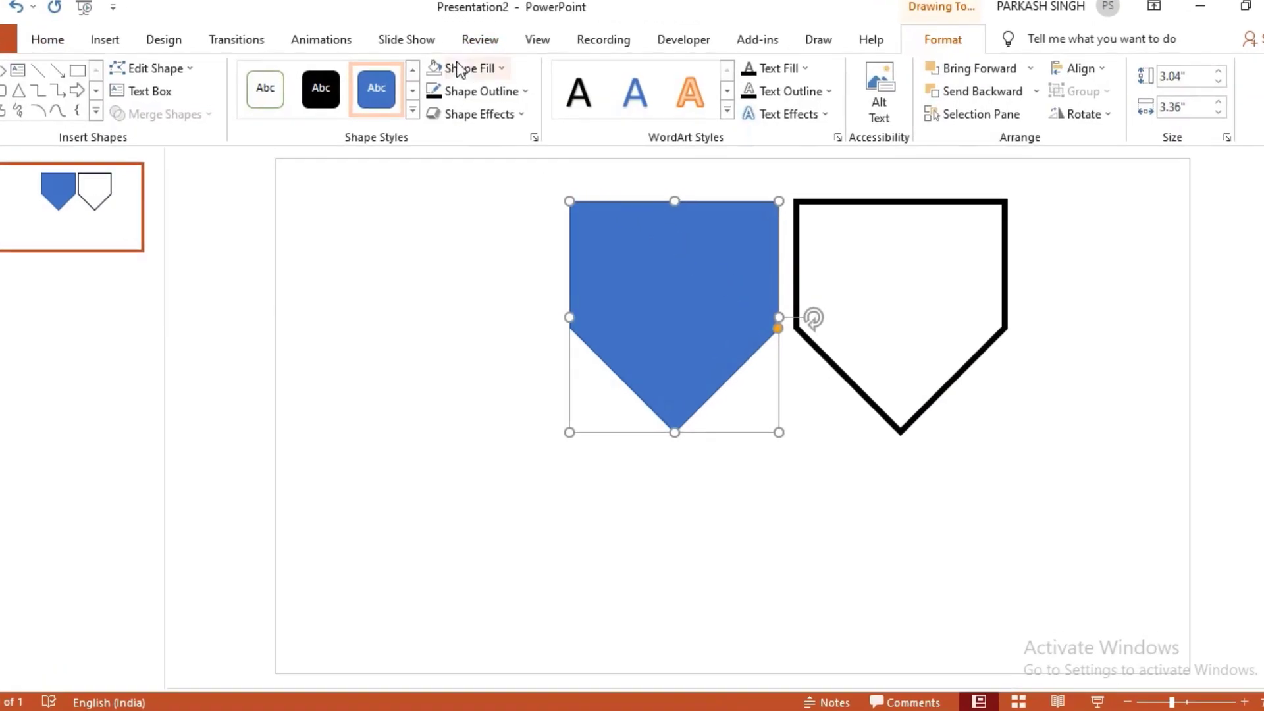
click(471, 73)
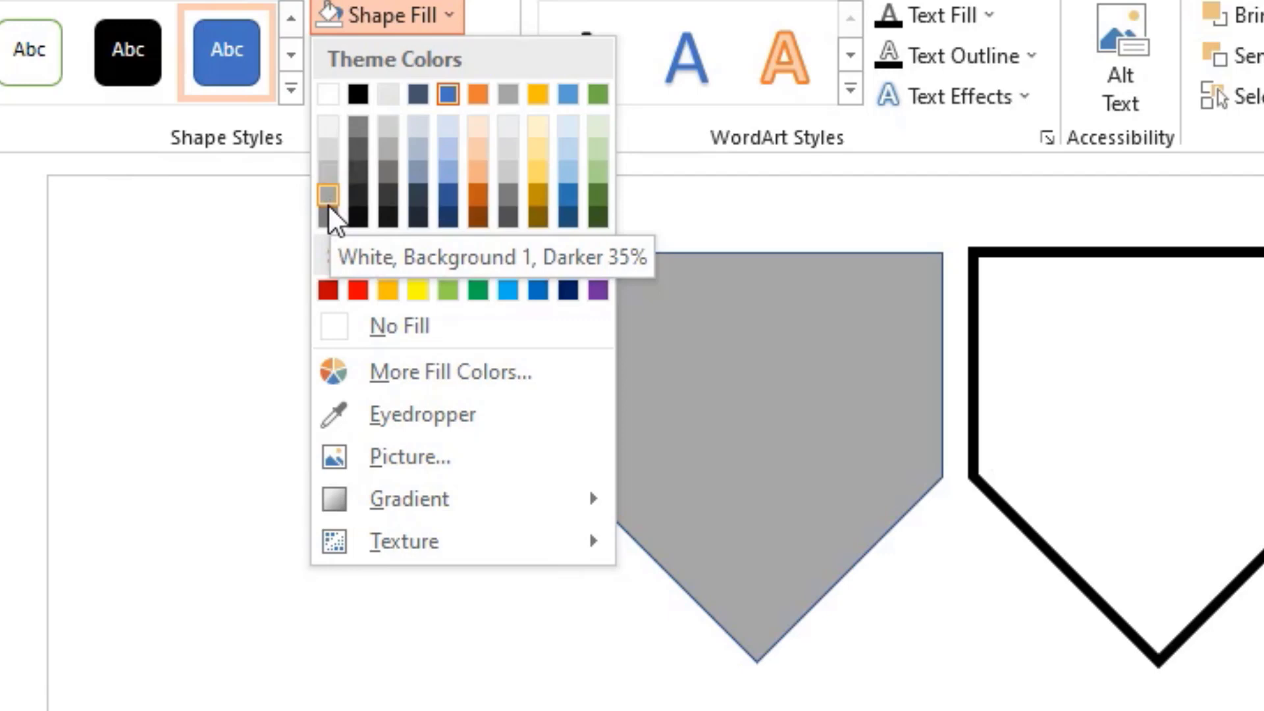
click(330, 205)
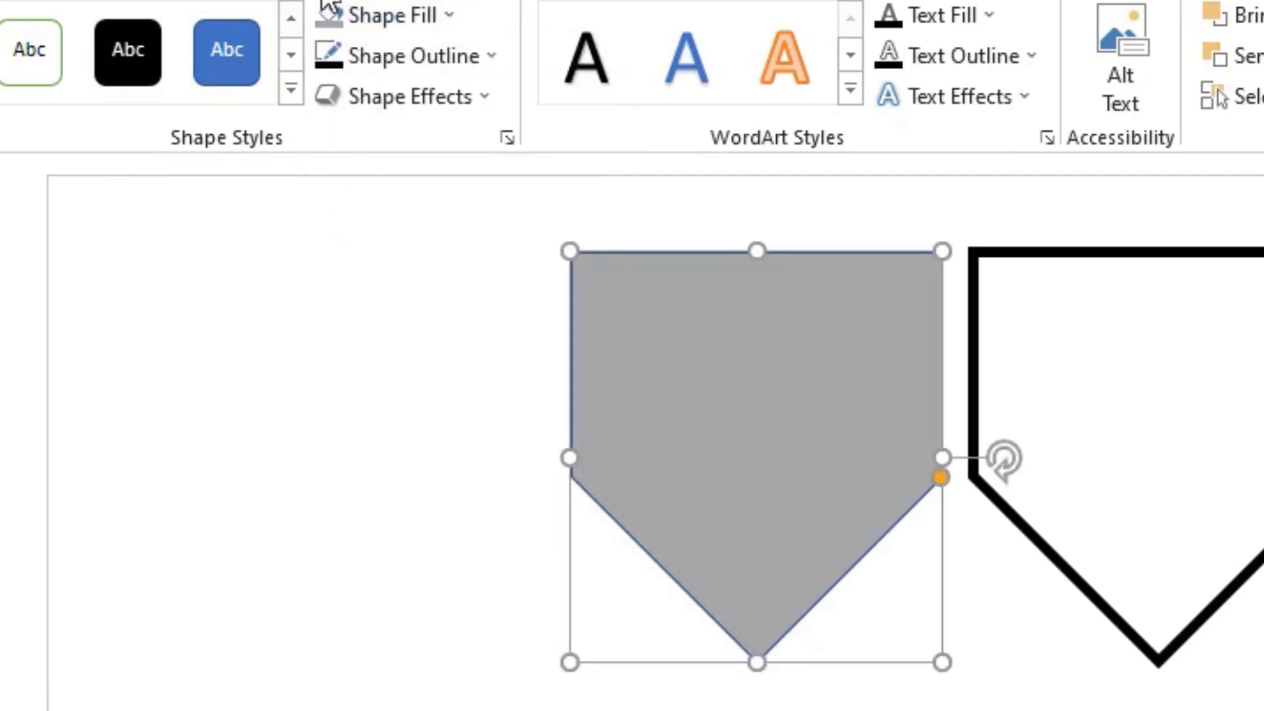
click(389, 60)
click(421, 366)
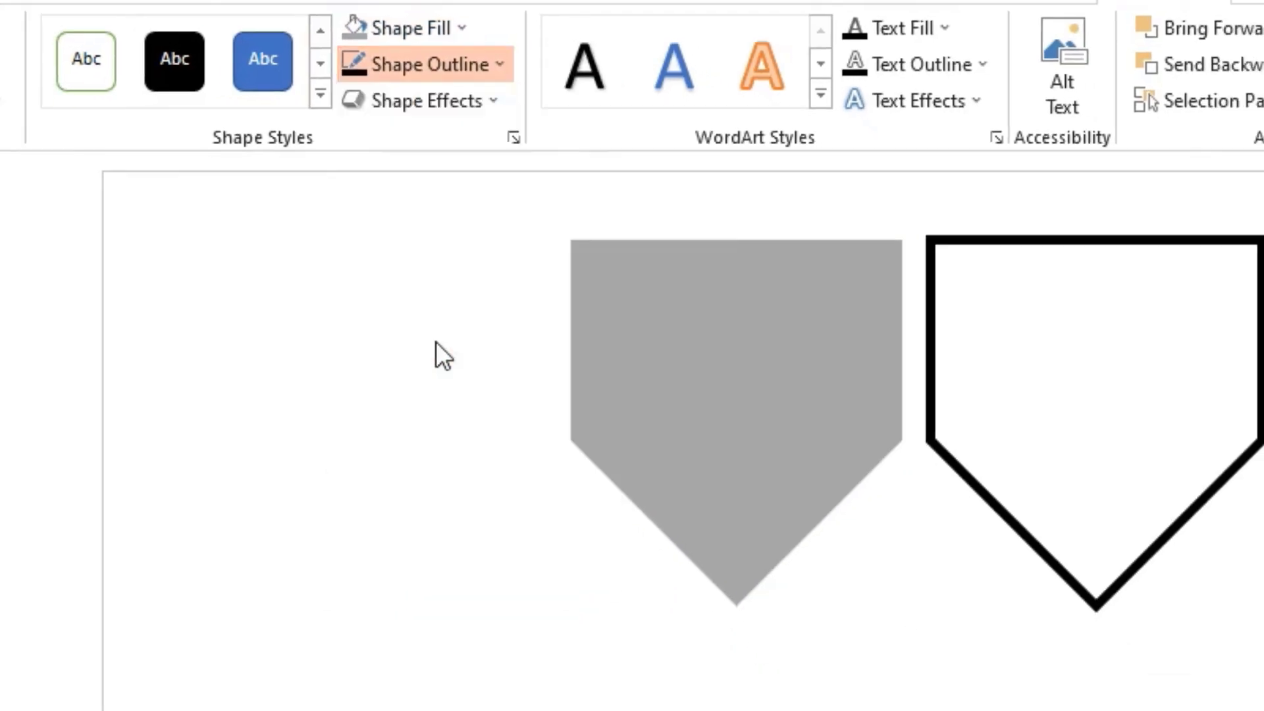
drag(815, 353, 606, 351)
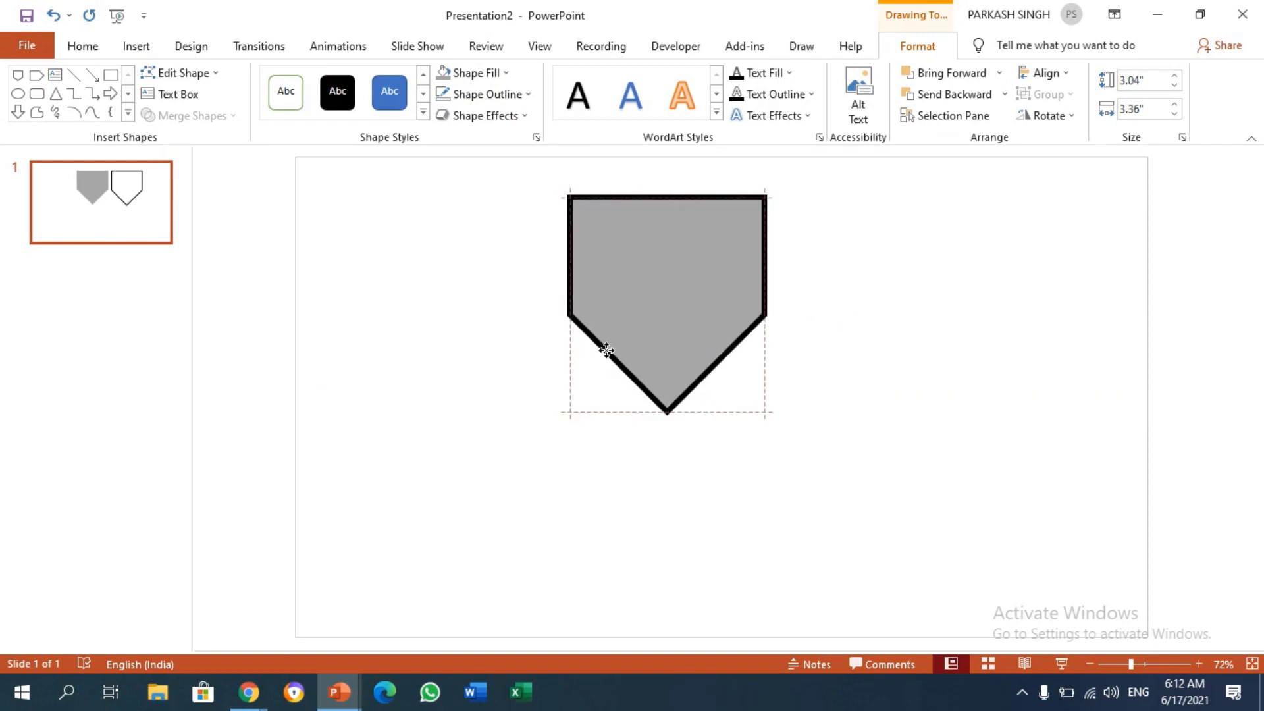
click(830, 416)
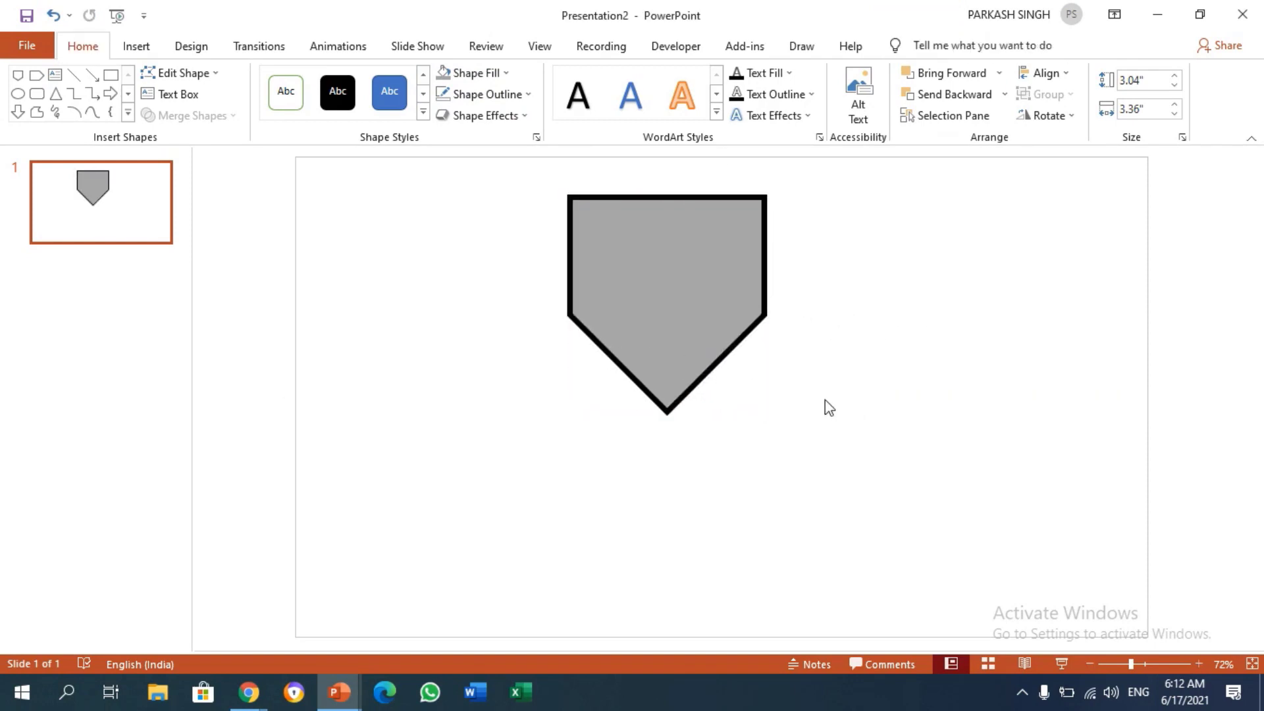
double_click(655, 298)
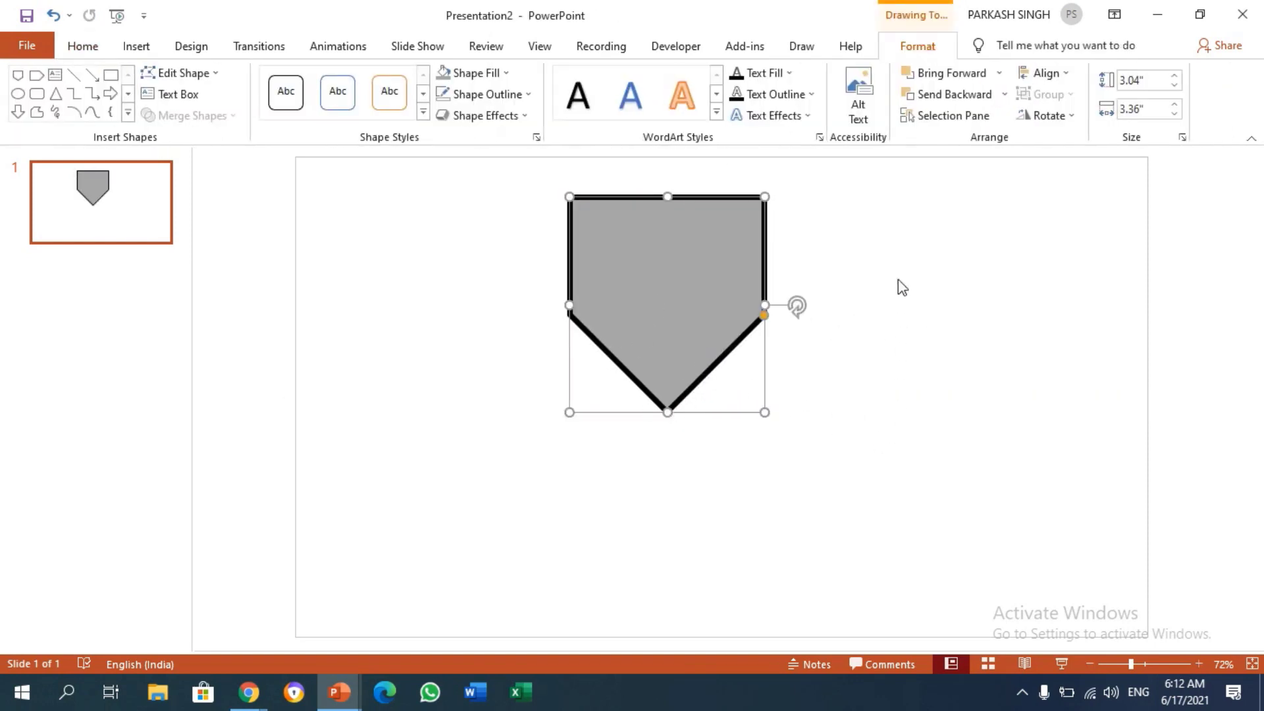
Step: Draw a rounded rectangle and shrink it into a thin bar just above the arrow
click(814, 197)
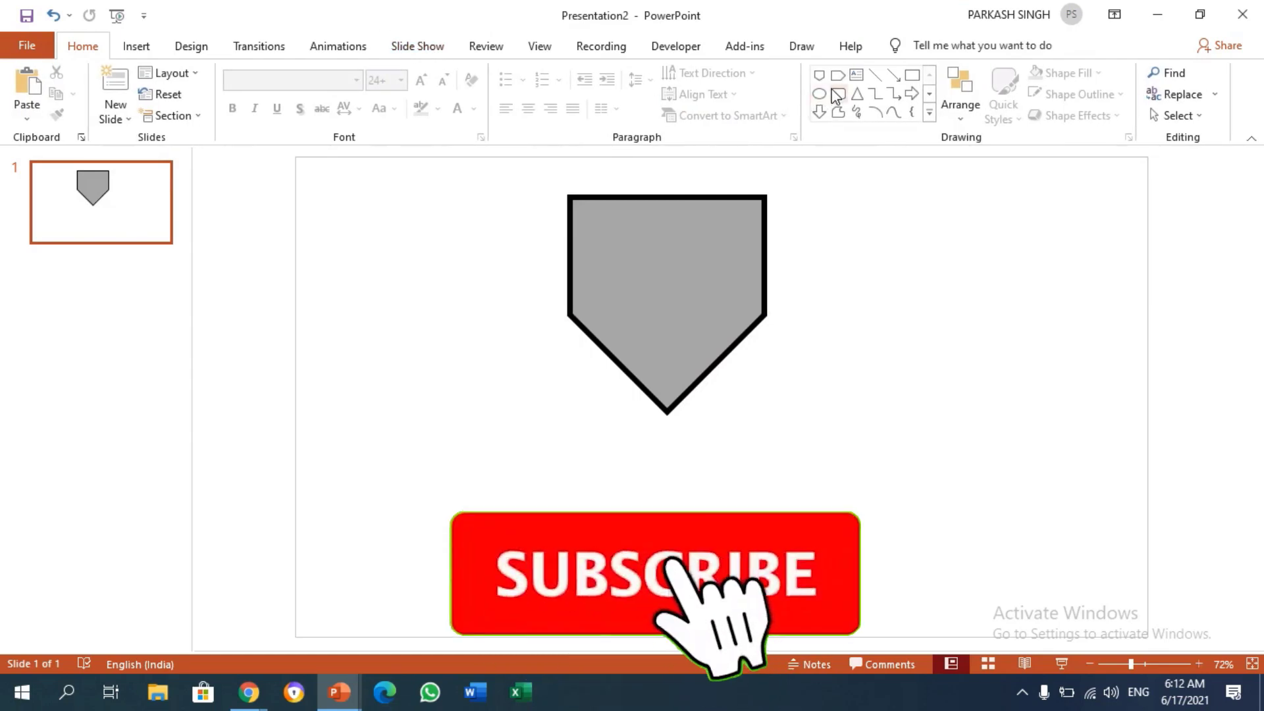
click(838, 94)
drag(838, 226, 1091, 310)
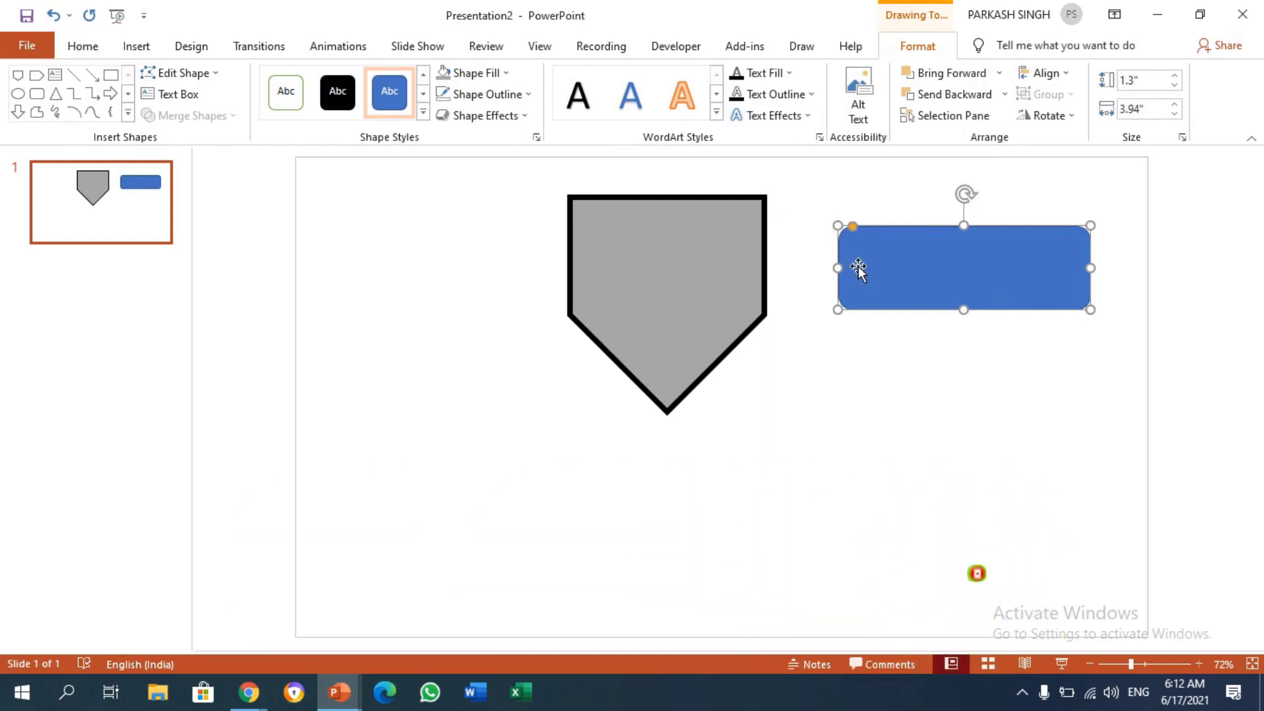
drag(856, 267, 854, 205)
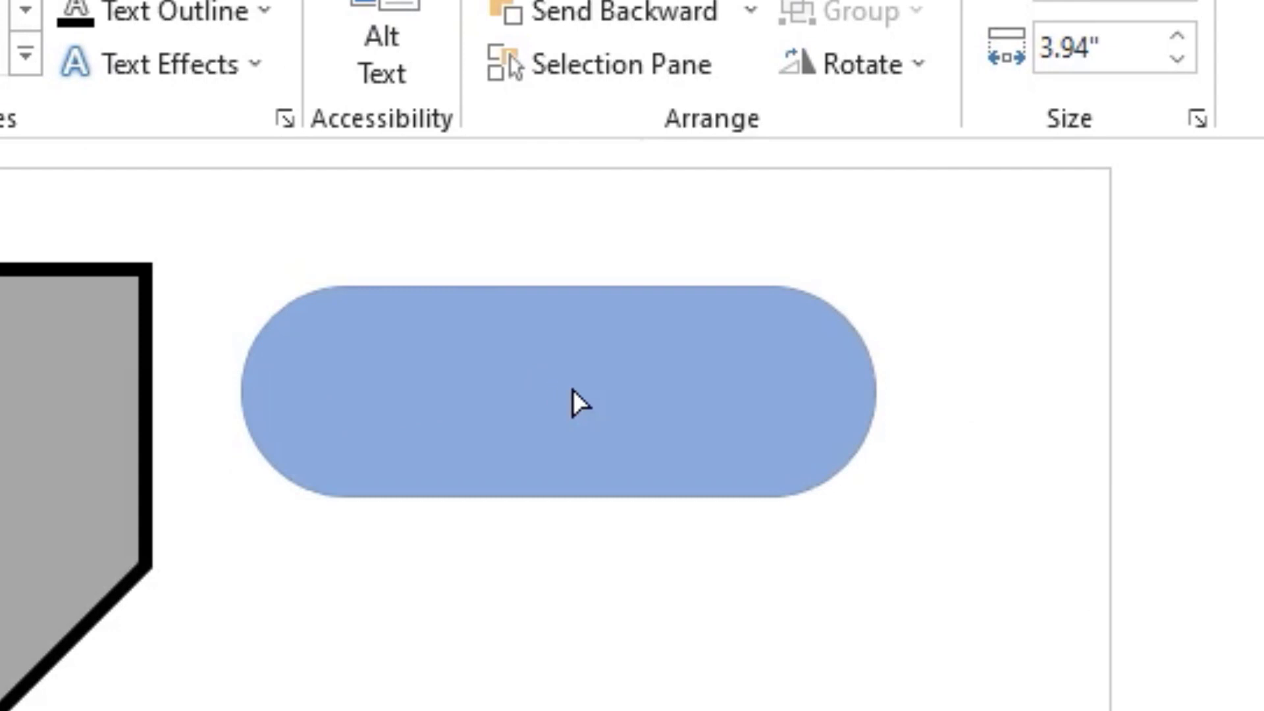
drag(573, 389, 575, 391)
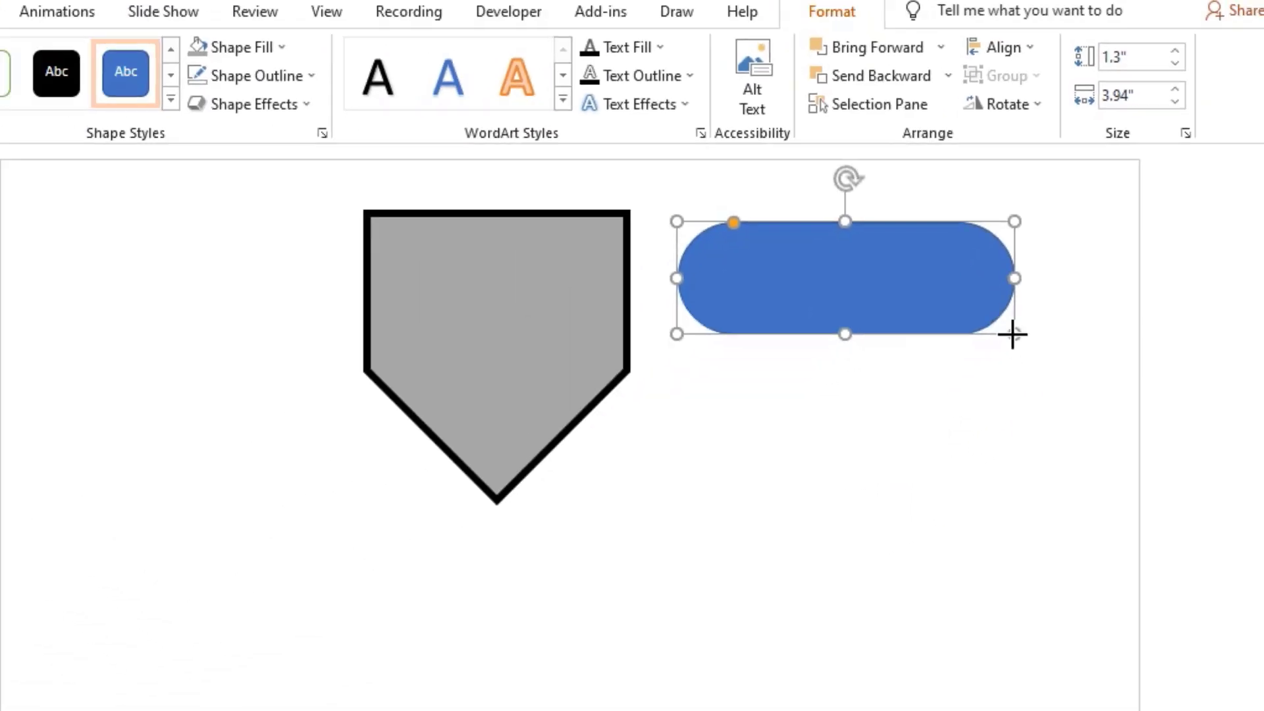
drag(875, 497, 876, 498)
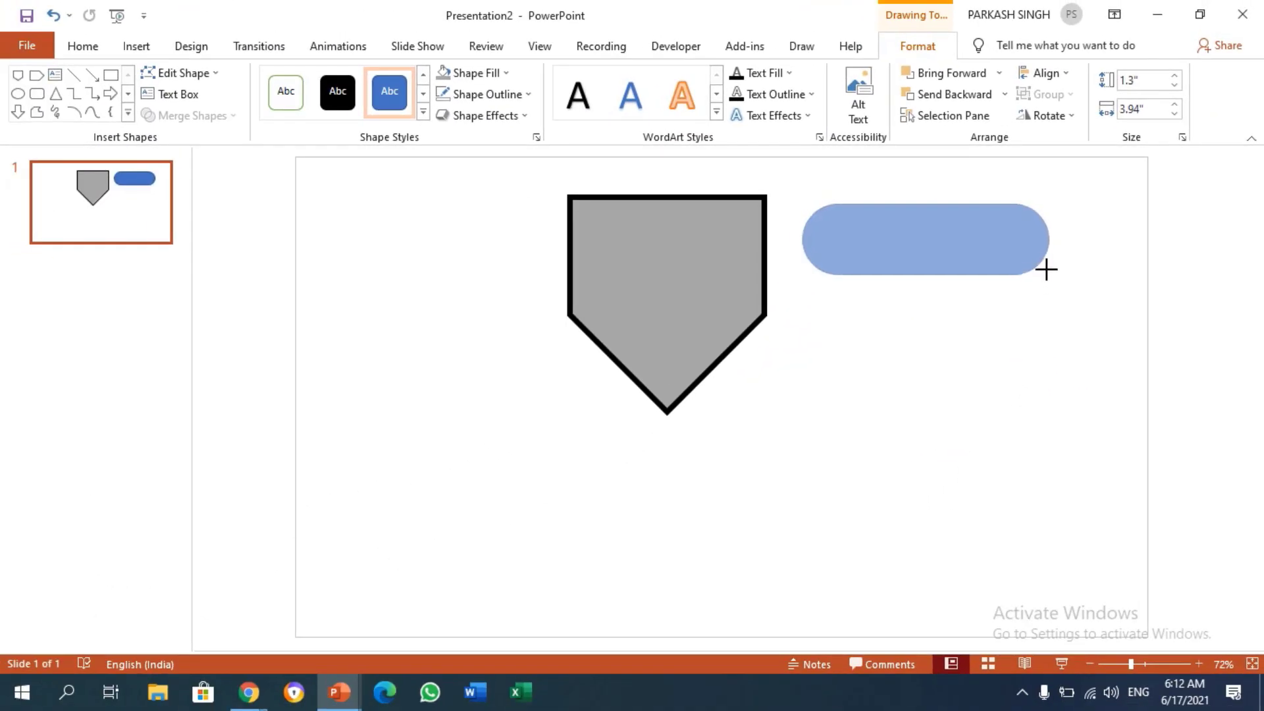
drag(1046, 270, 764, 179)
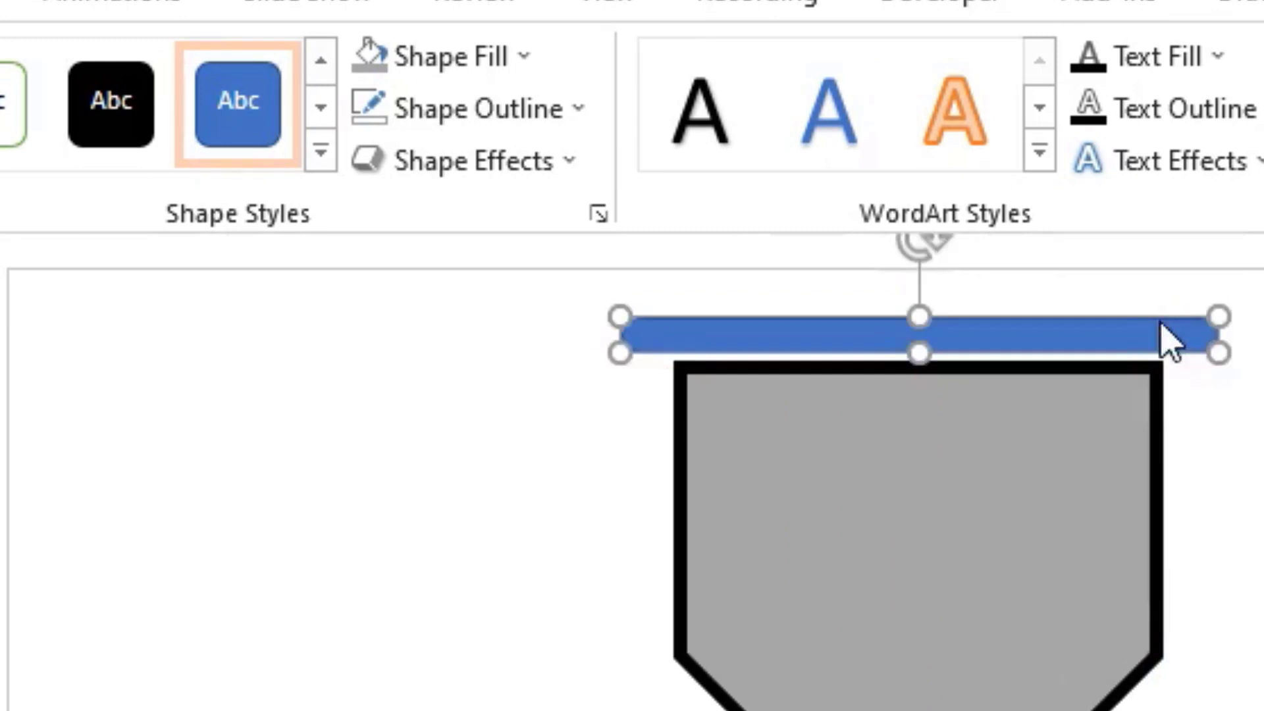
Step: Fill the bar black and remove its outline
click(452, 58)
click(407, 158)
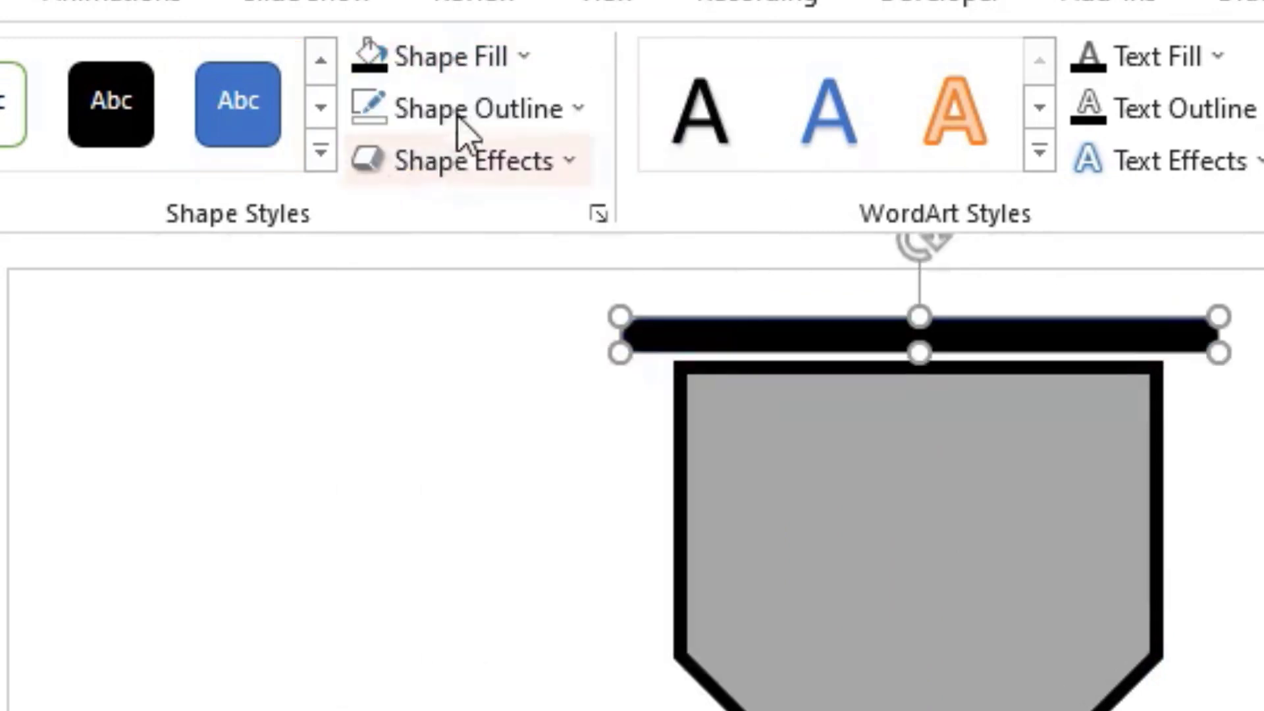
click(481, 110)
click(485, 516)
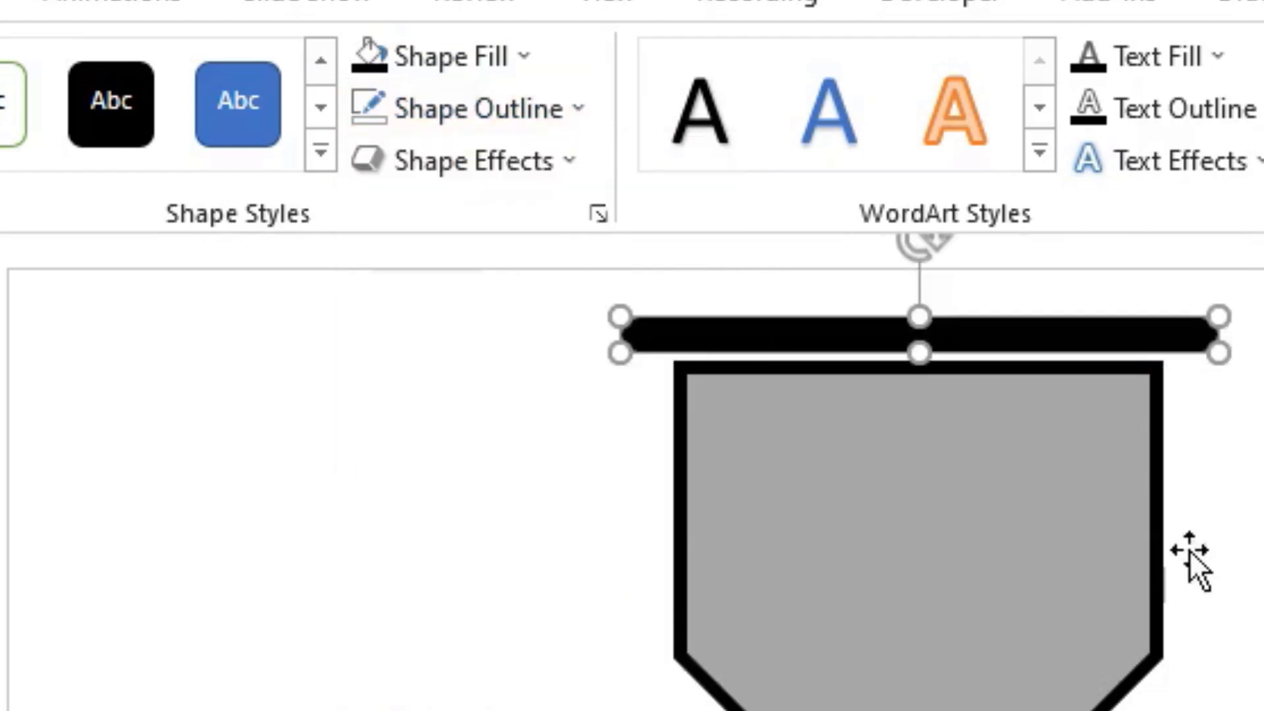
click(1258, 502)
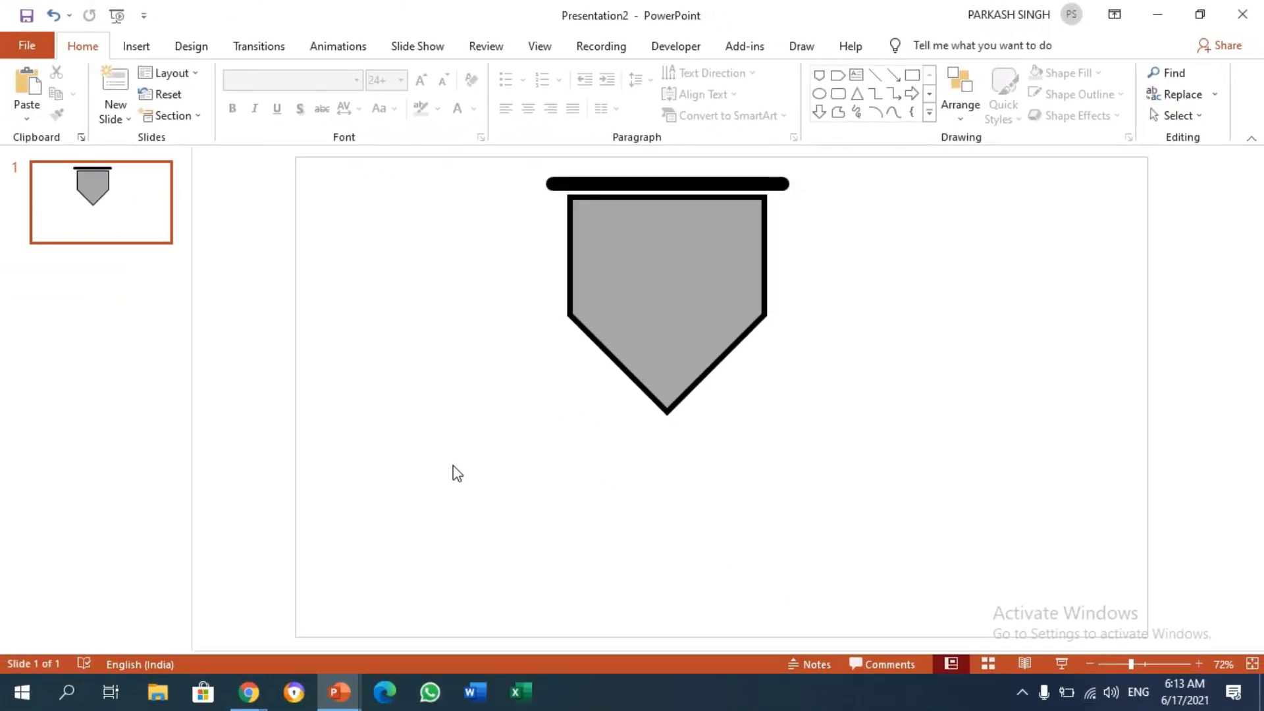
Step: Group the bar and pentagon, duplicate the group, flip the copy vertically, and place it below
drag(438, 473, 868, 163)
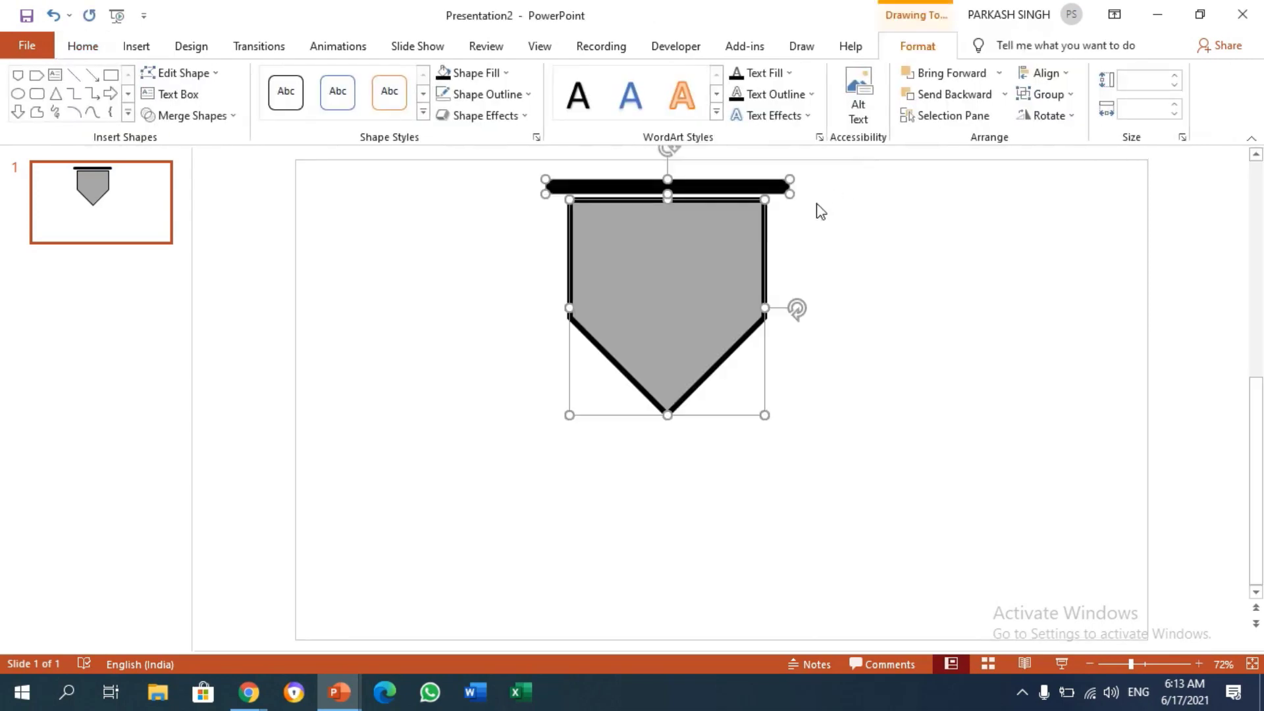
key(ctrl+g)
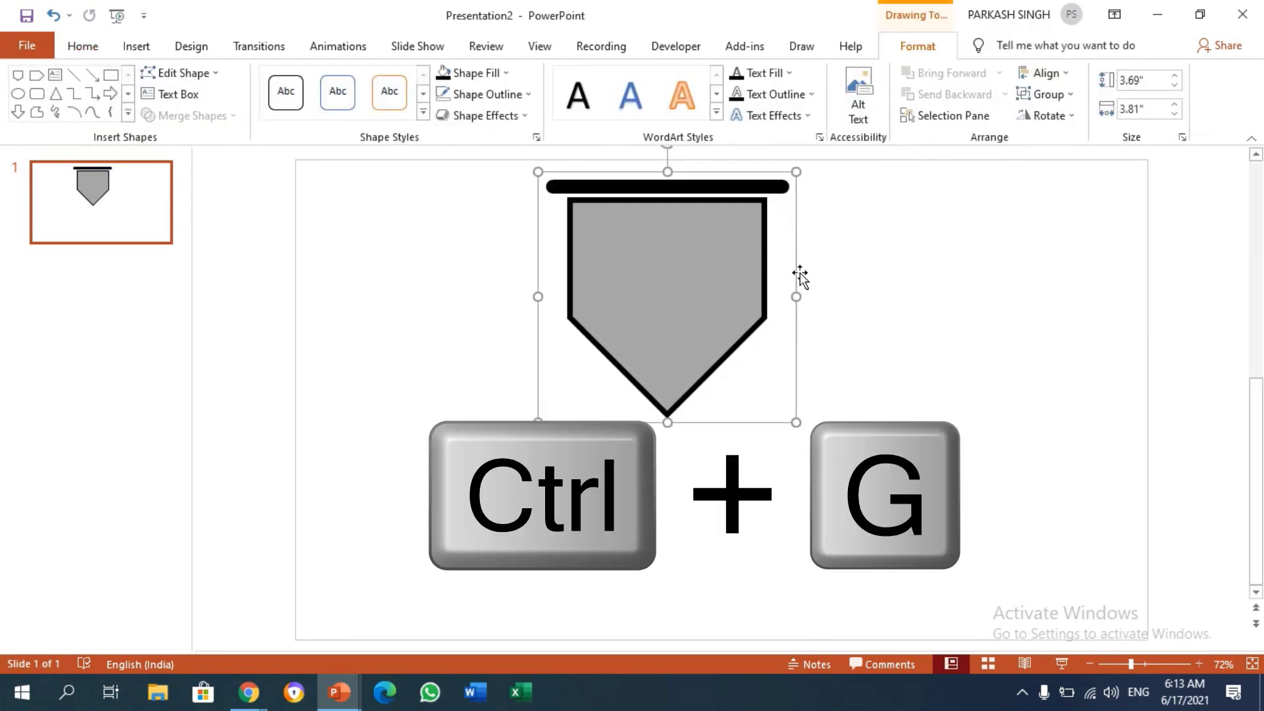
key(ctrl+d)
drag(689, 279, 849, 344)
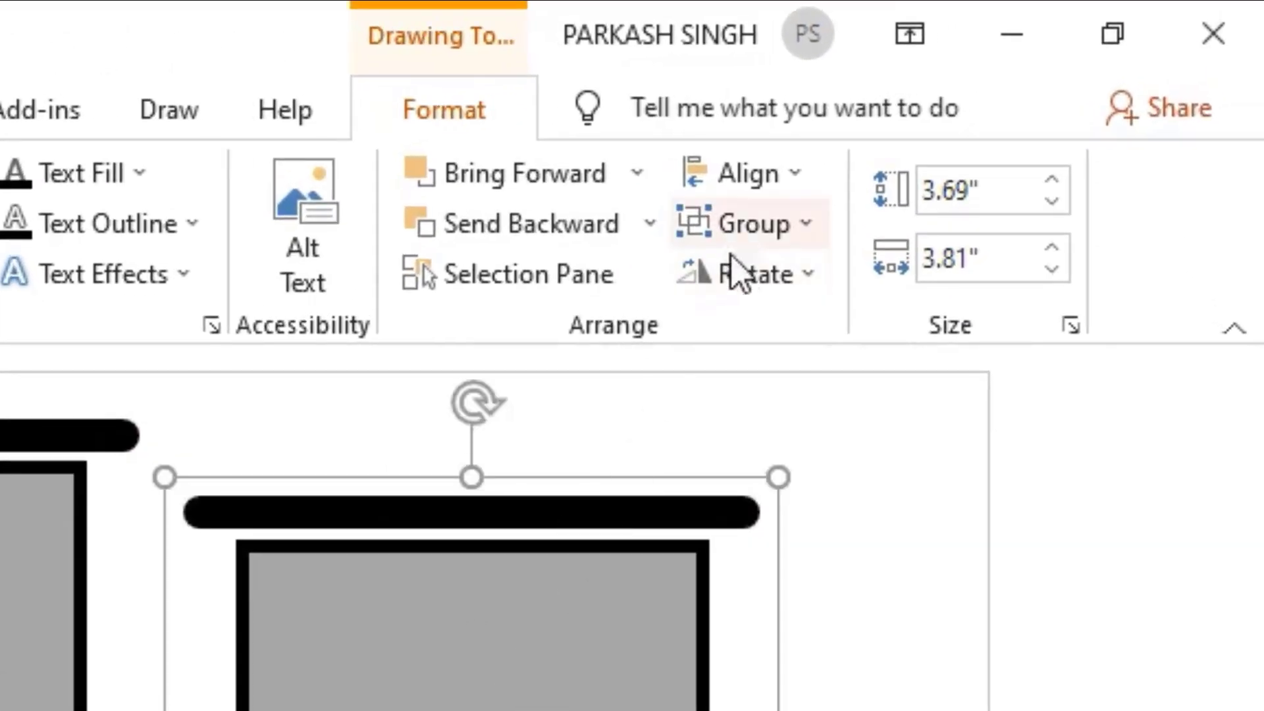
click(1012, 136)
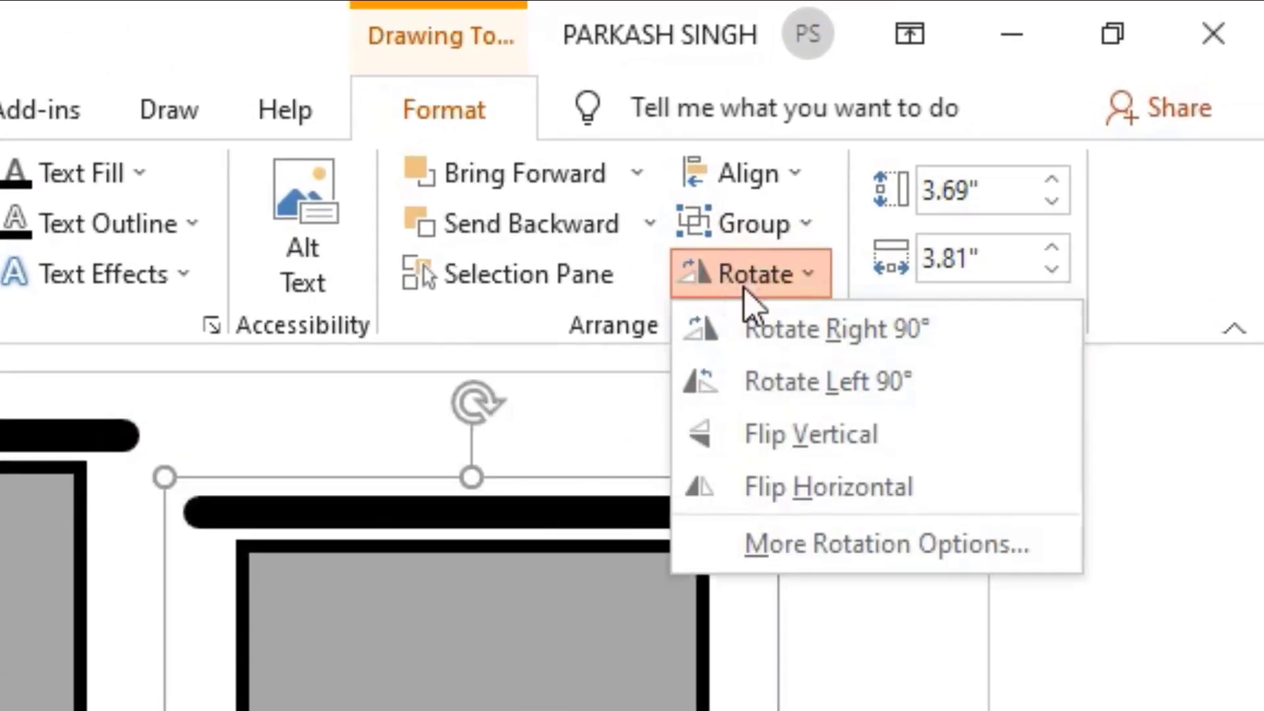
click(816, 438)
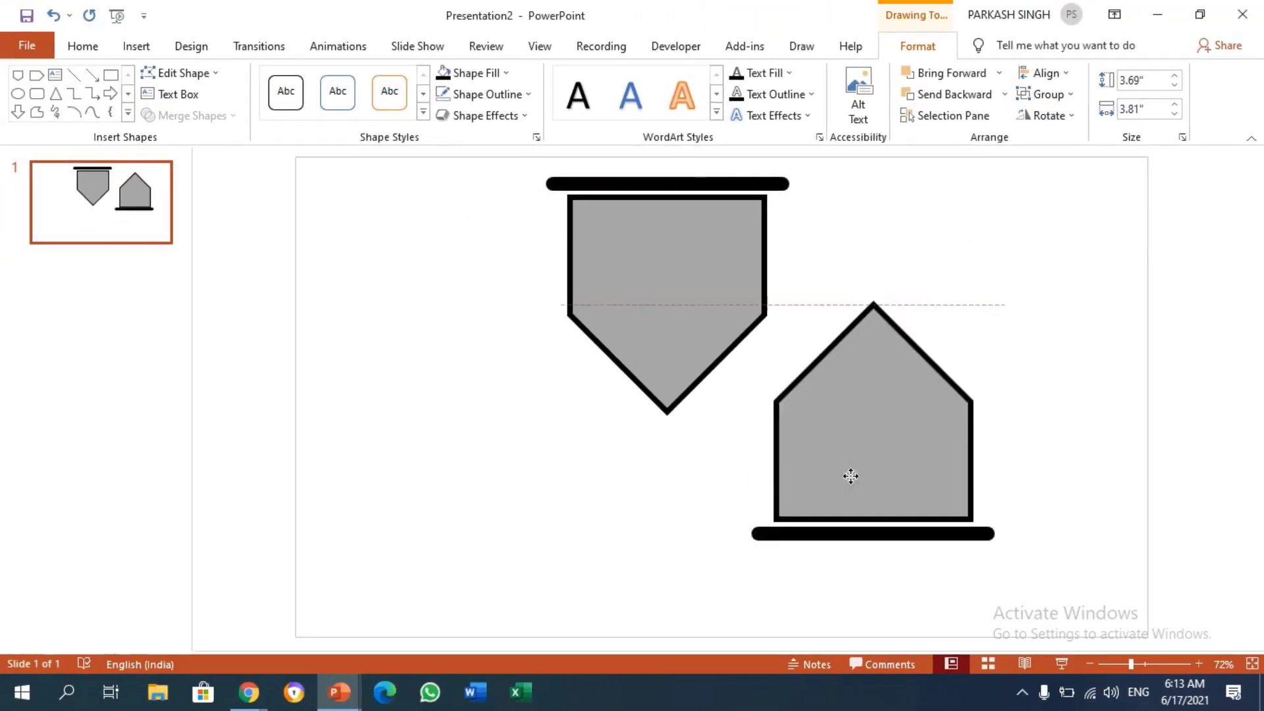
drag(851, 476, 682, 550)
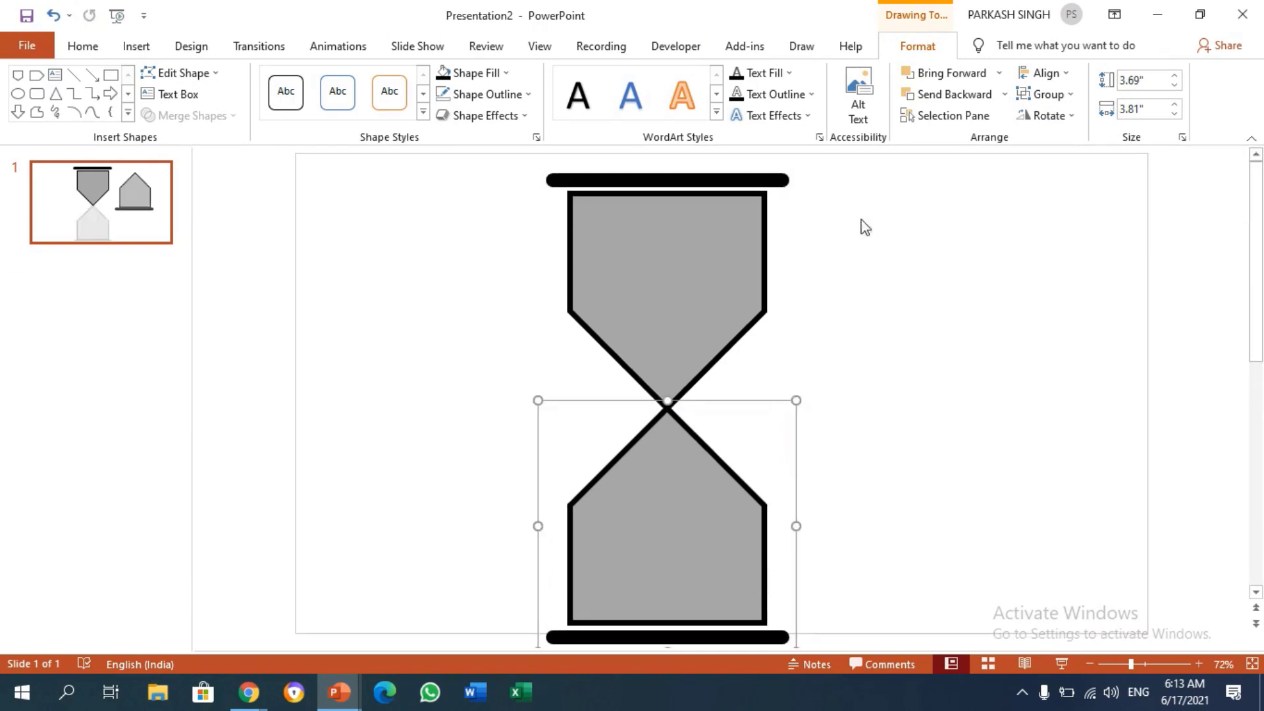
Step: Nudge the whole hourglass, then shrink the lower half slightly and realign it under the top
drag(867, 153, 284, 648)
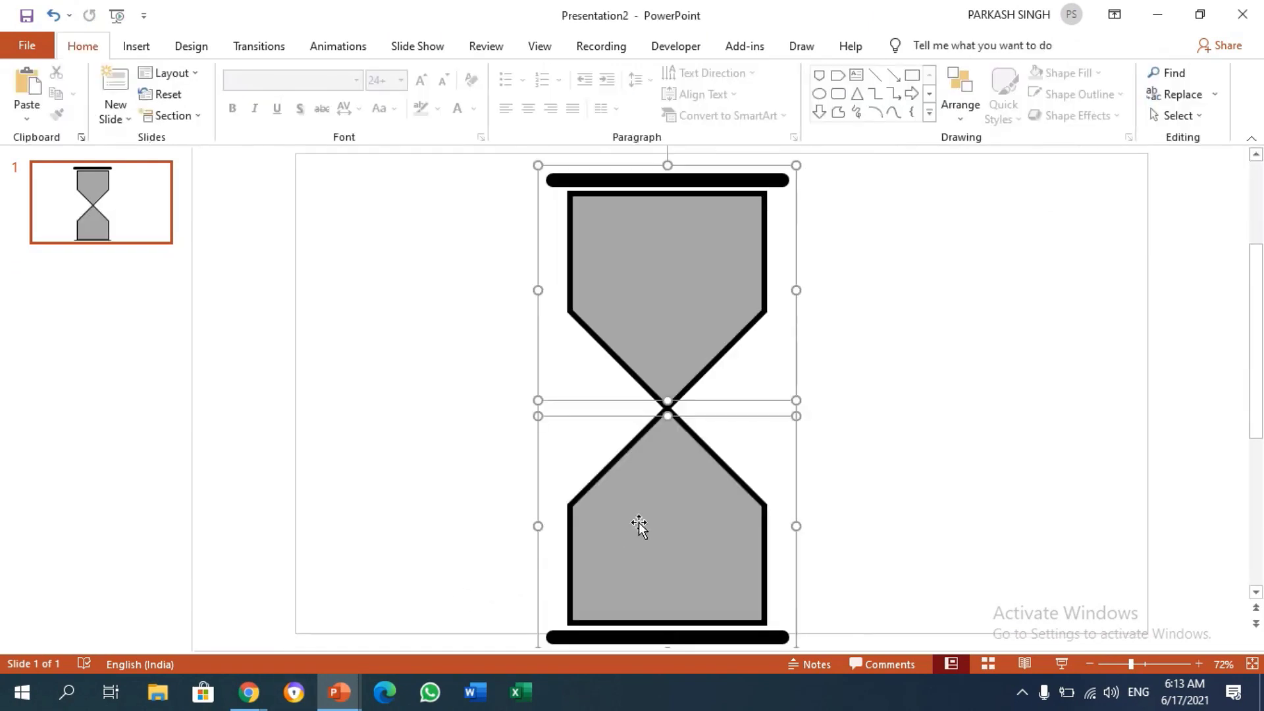
mouse_move(685, 473)
mouse_down()
mouse_move(687, 455)
mouse_move(690, 469)
mouse_up()
click(891, 429)
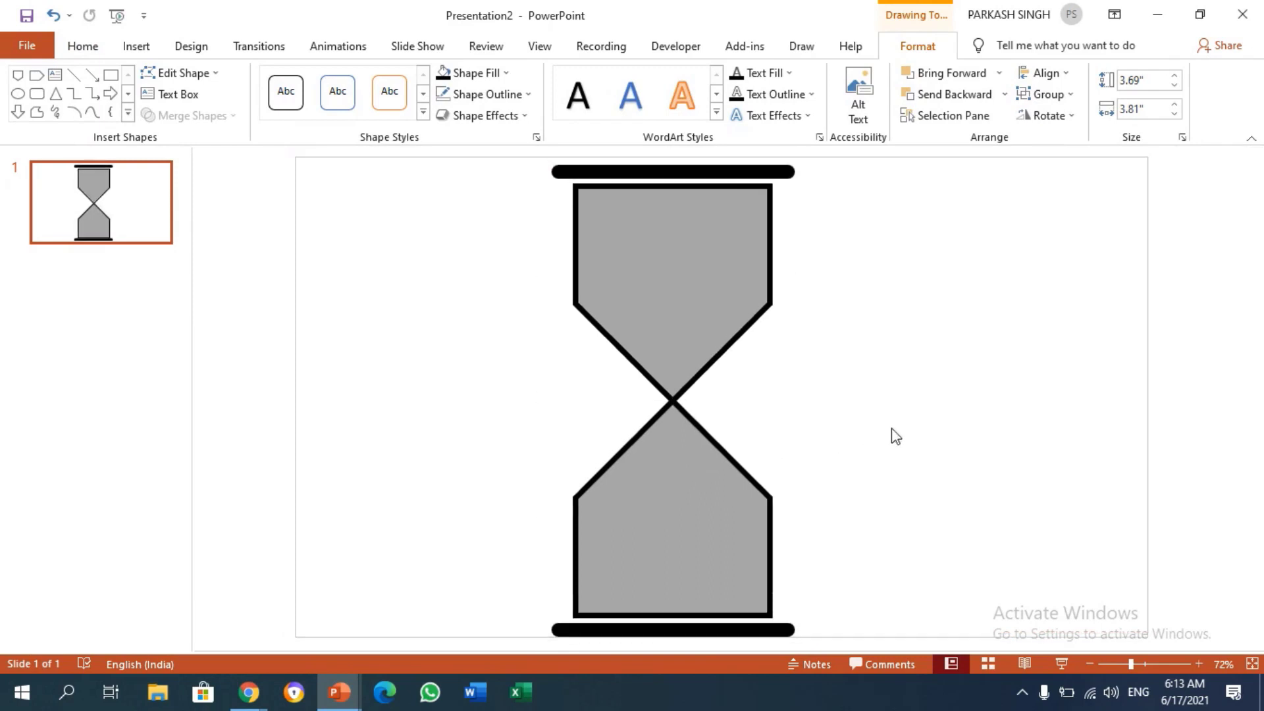
drag(925, 384, 350, 650)
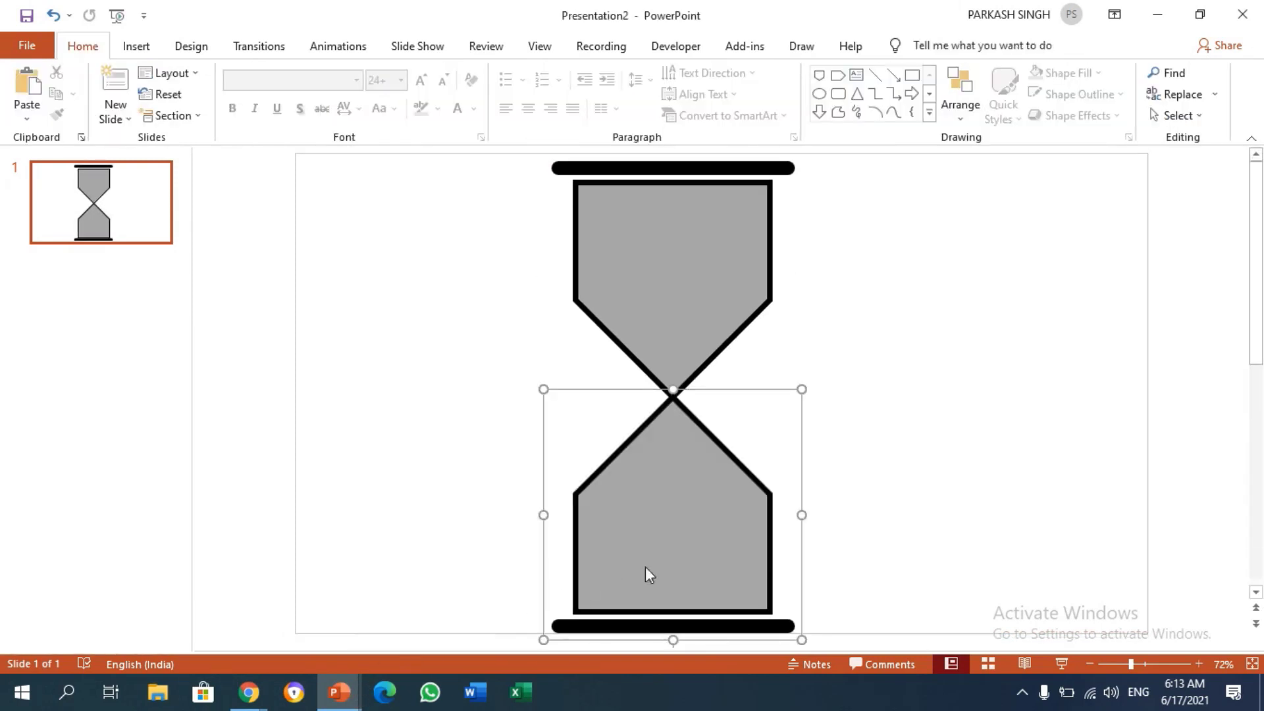
drag(802, 389, 790, 411)
mouse_move(671, 533)
mouse_down()
mouse_move(691, 516)
mouse_move(689, 528)
mouse_up()
Step: Replace the top half with a vertically flipped duplicate of the lower half, meeting tip to tip
click(790, 199)
drag(835, 151, 399, 446)
drag(797, 409, 779, 387)
key(Delete)
click(687, 515)
key(ctrl+d)
drag(698, 525, 897, 303)
click(1049, 116)
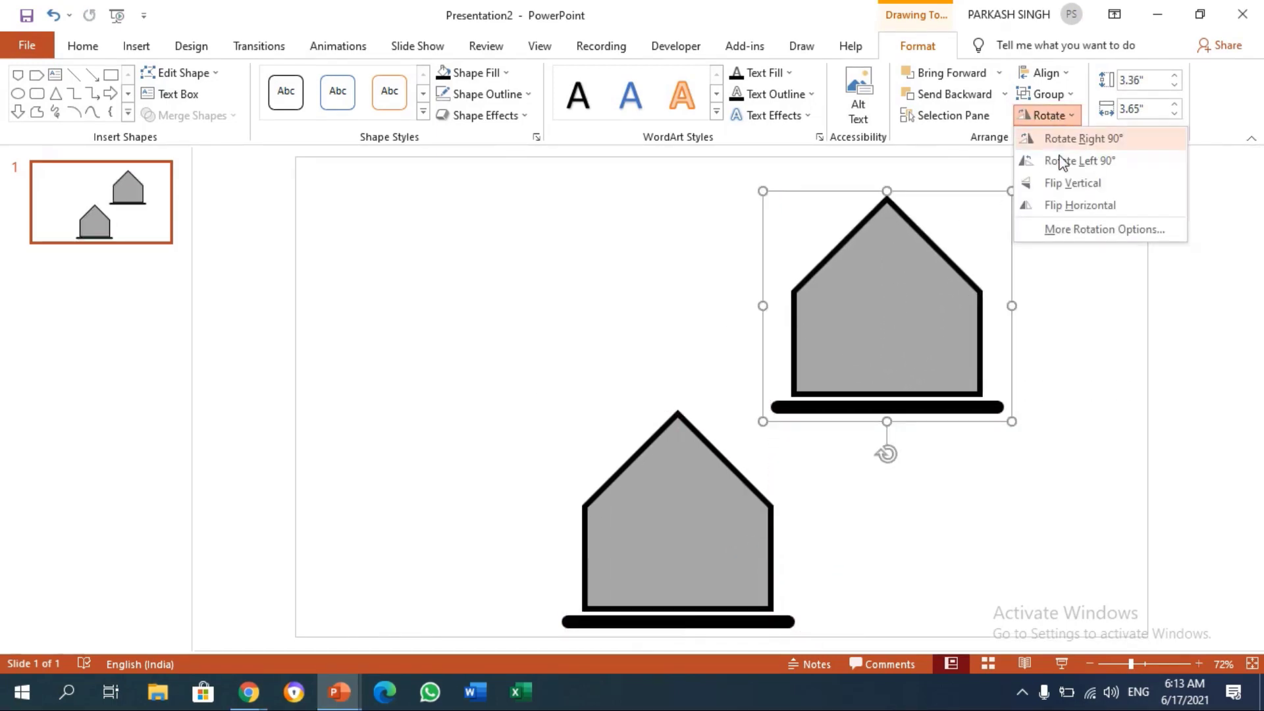
click(1073, 184)
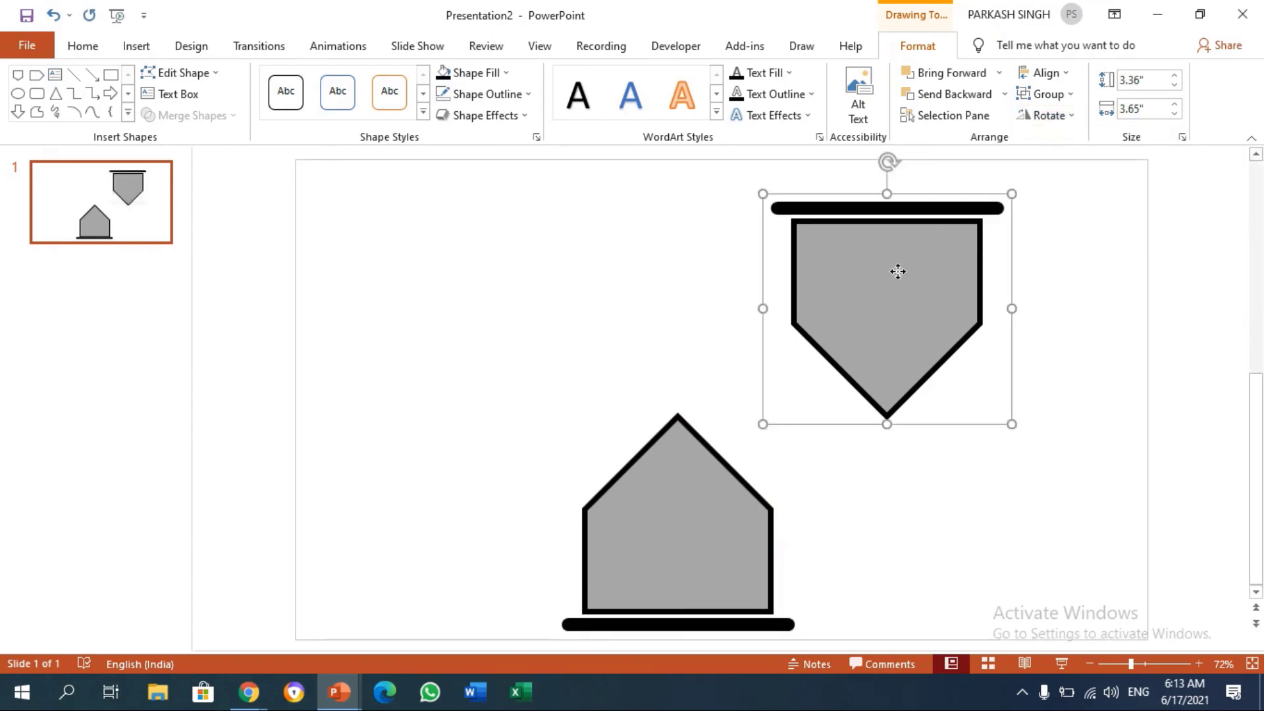
drag(897, 271, 711, 248)
drag(723, 474, 750, 436)
Step: Select every hourglass shape and move the hourglass down slightly
click(912, 382)
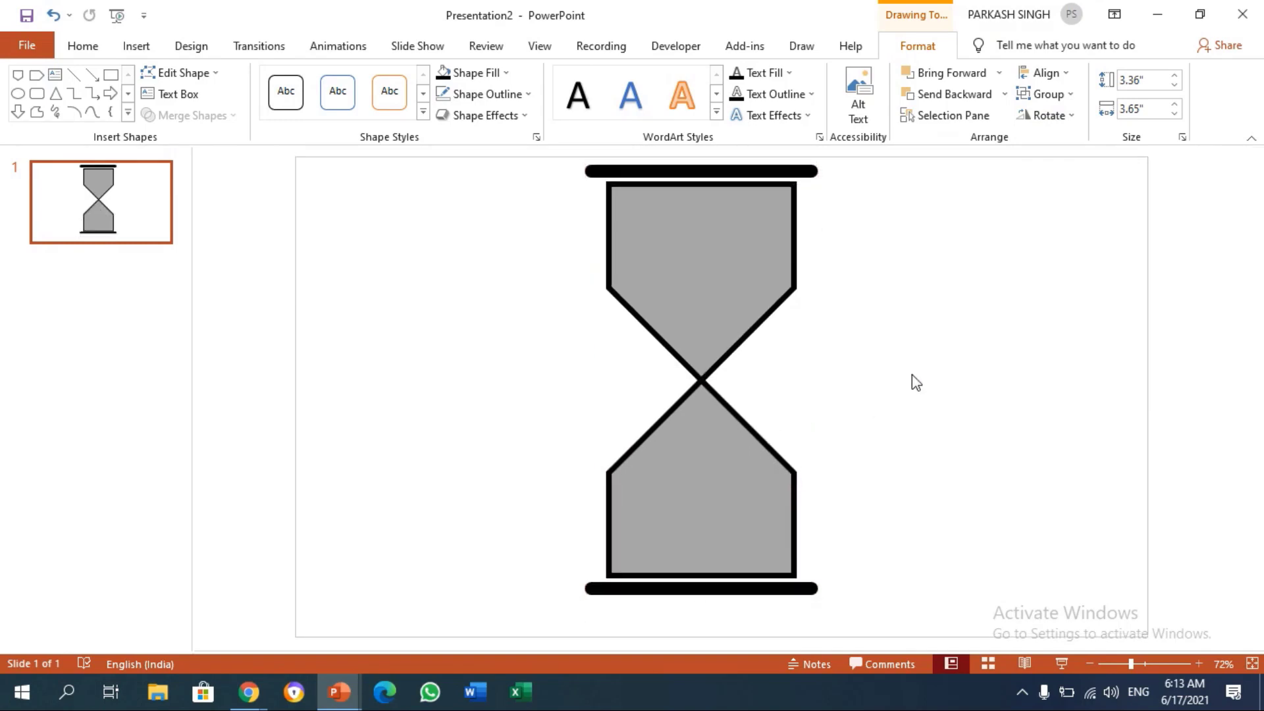
drag(856, 158, 599, 457)
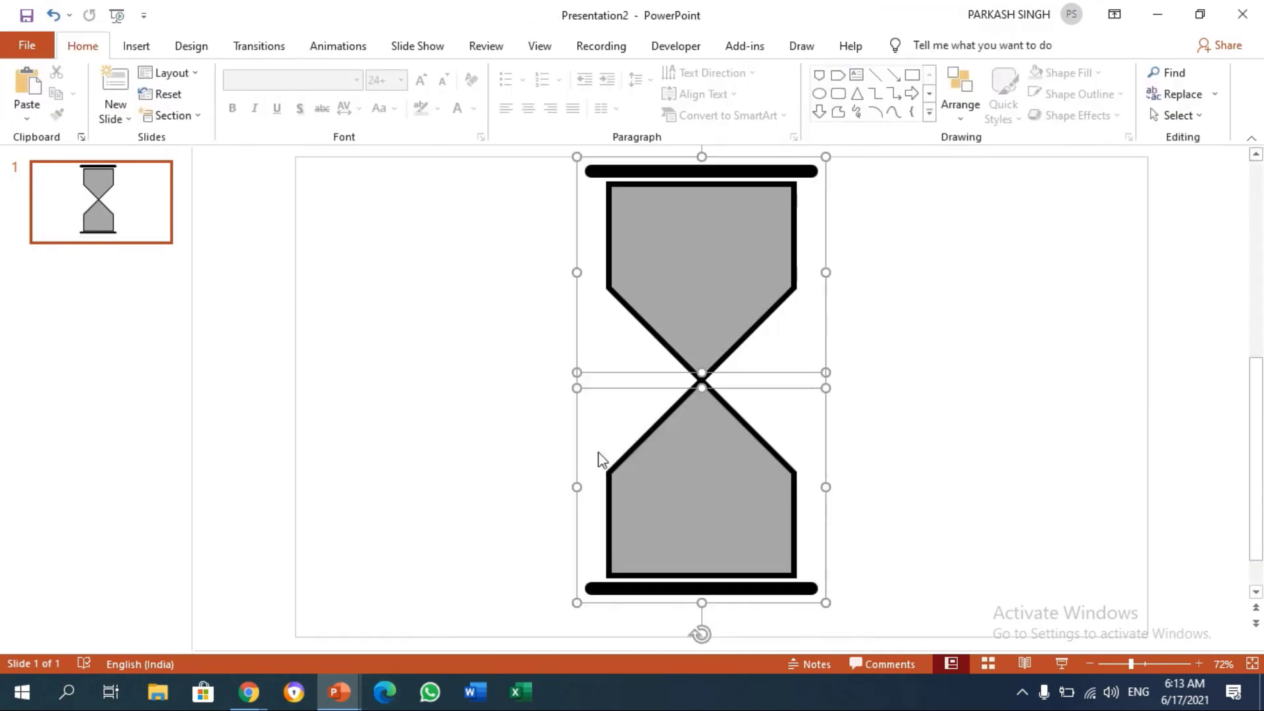
drag(694, 468, 695, 493)
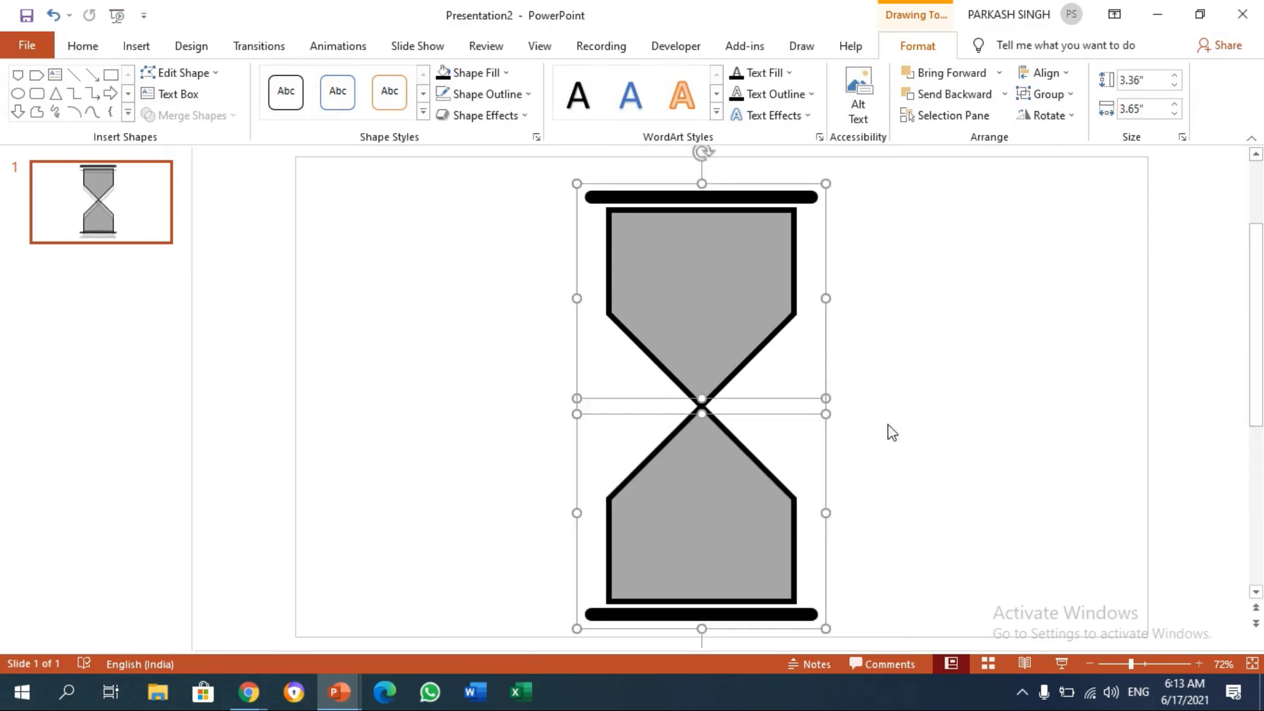
click(937, 401)
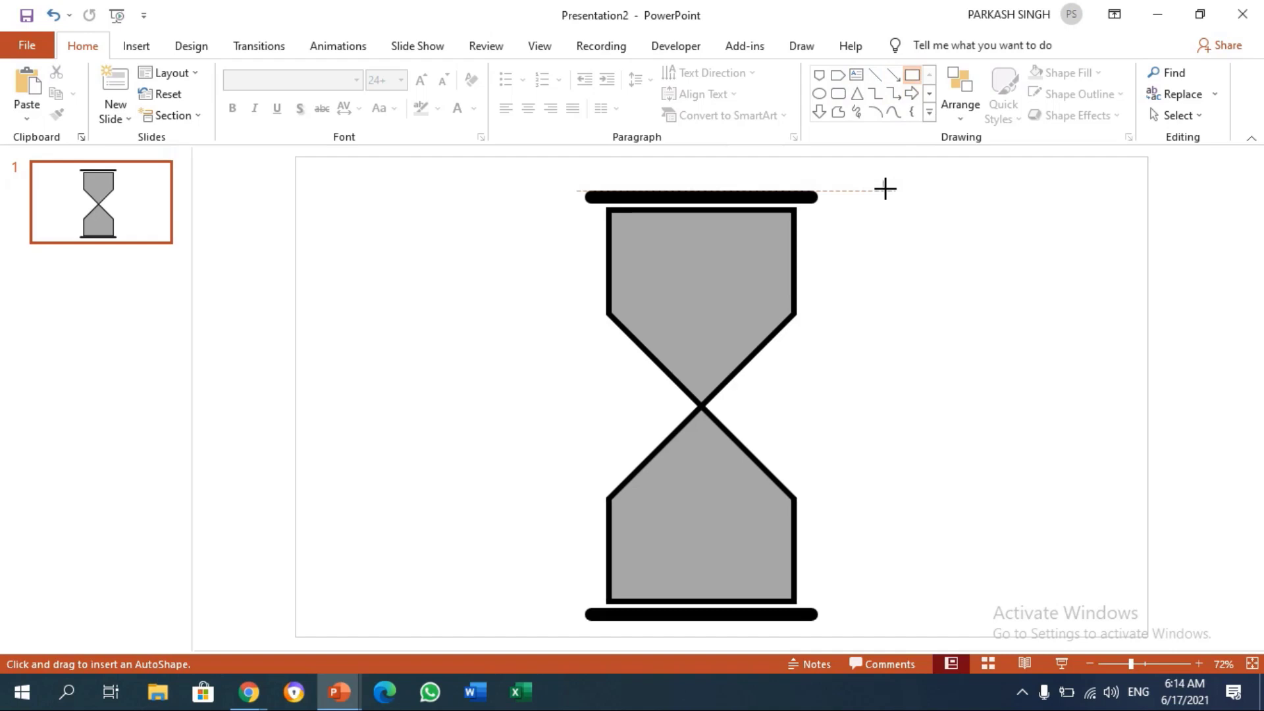
Step: Close the Selection Pane and draw a tall plain rectangle left of the hourglass
drag(893, 168, 886, 186)
click(933, 115)
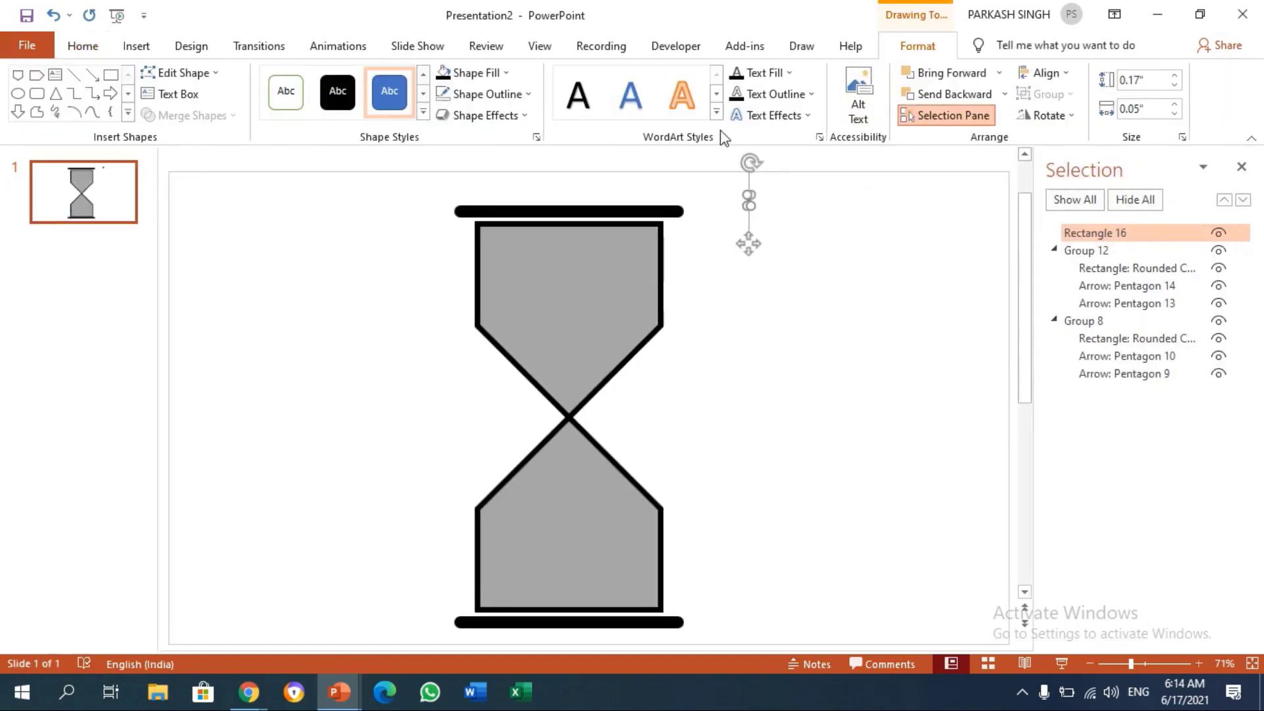
click(137, 48)
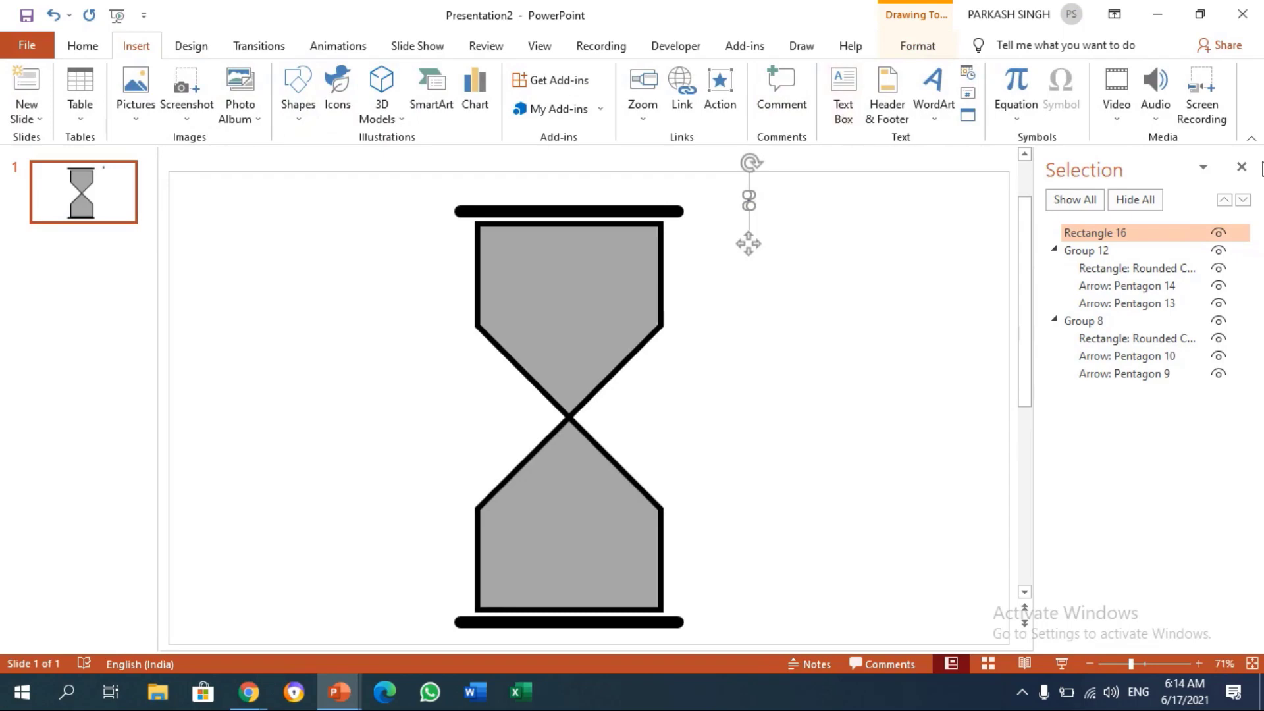
click(1240, 168)
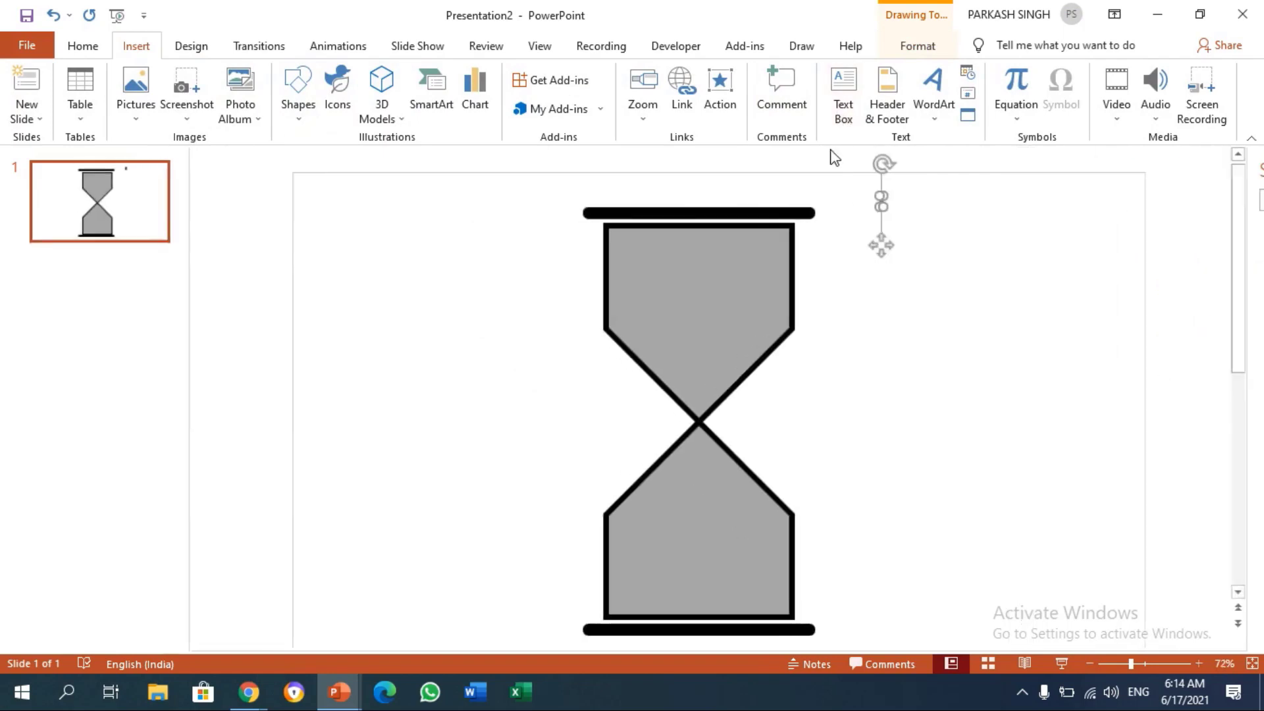
click(299, 104)
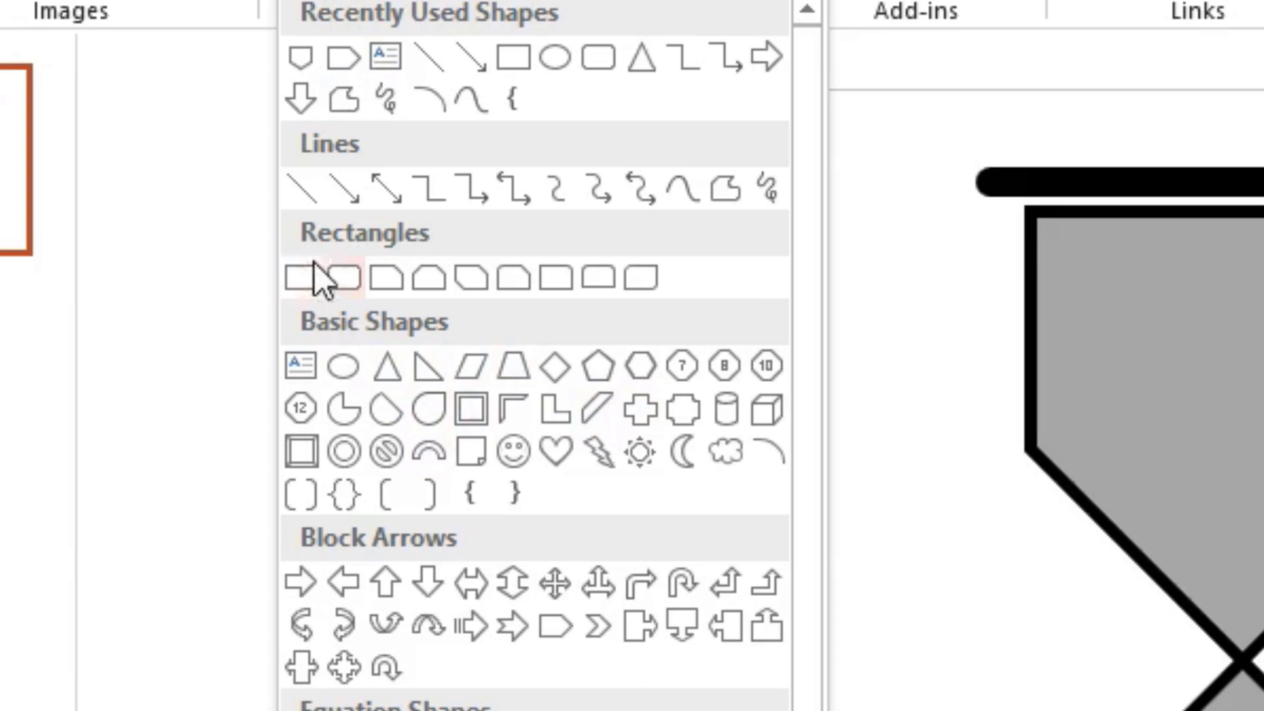
click(300, 277)
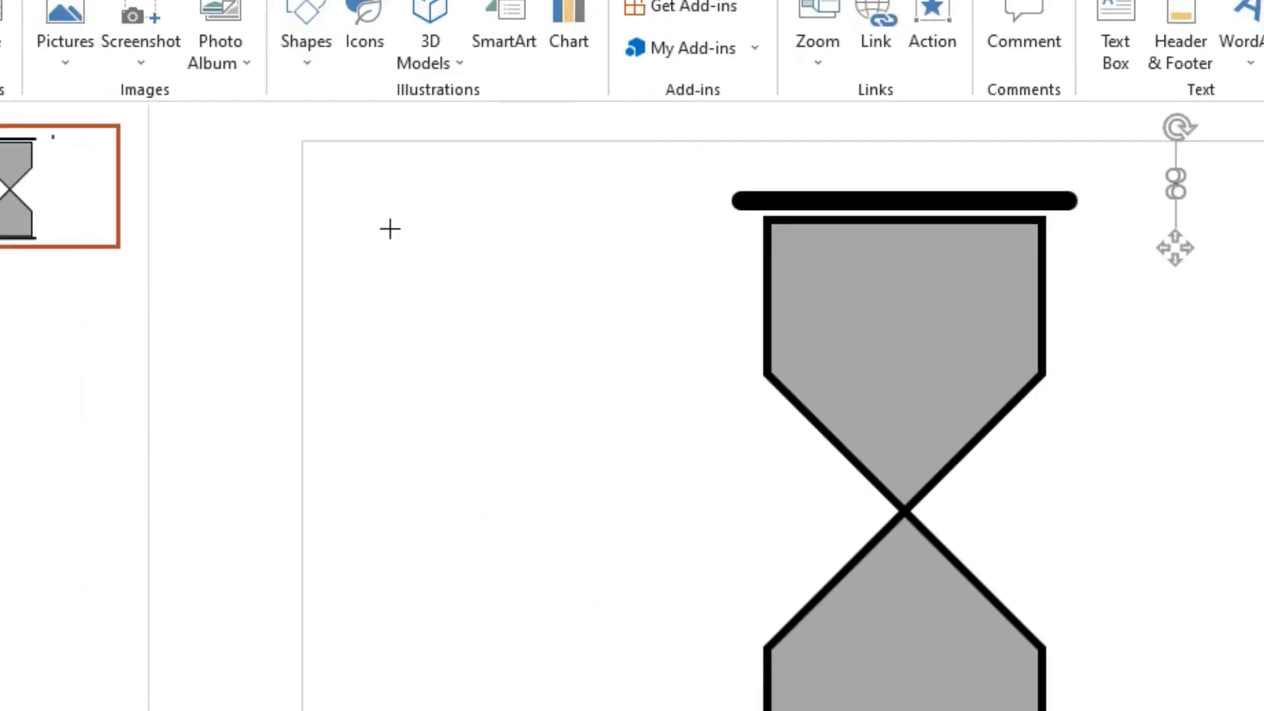
drag(362, 218, 409, 397)
Step: Move the rectangle right, fill it gray, and remove its outline
click(884, 187)
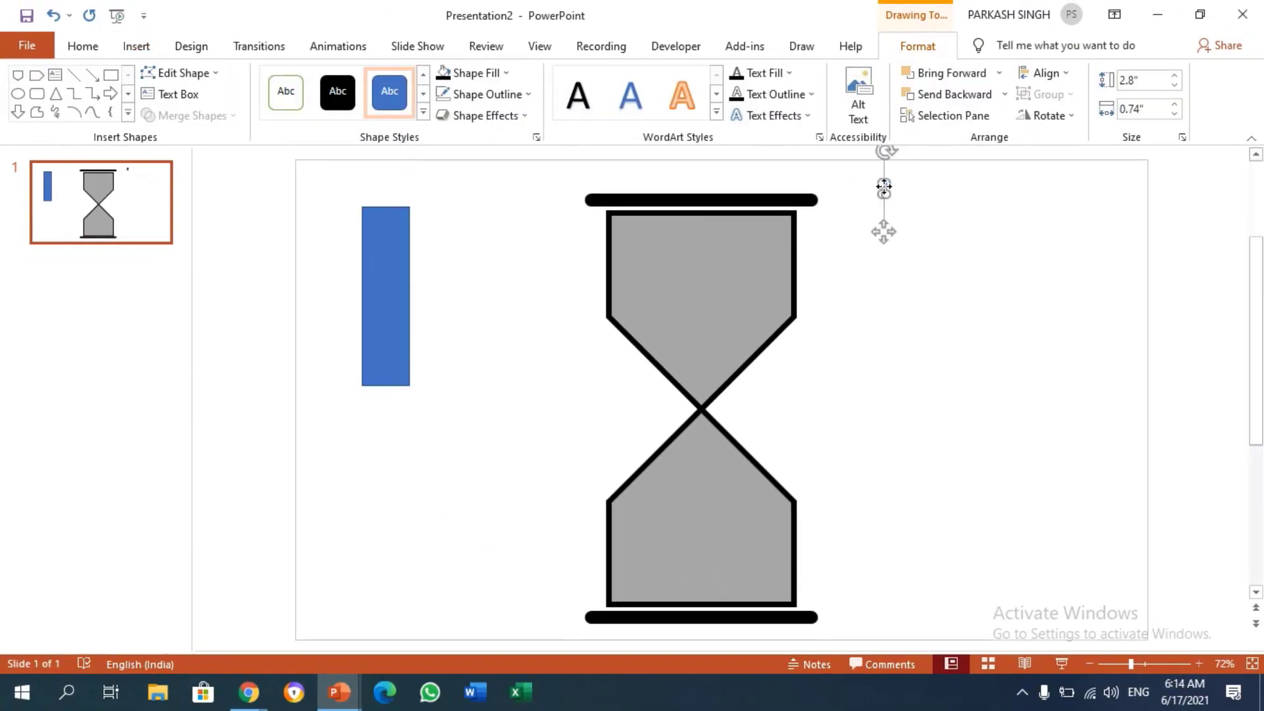
click(452, 311)
click(397, 286)
drag(398, 286, 883, 324)
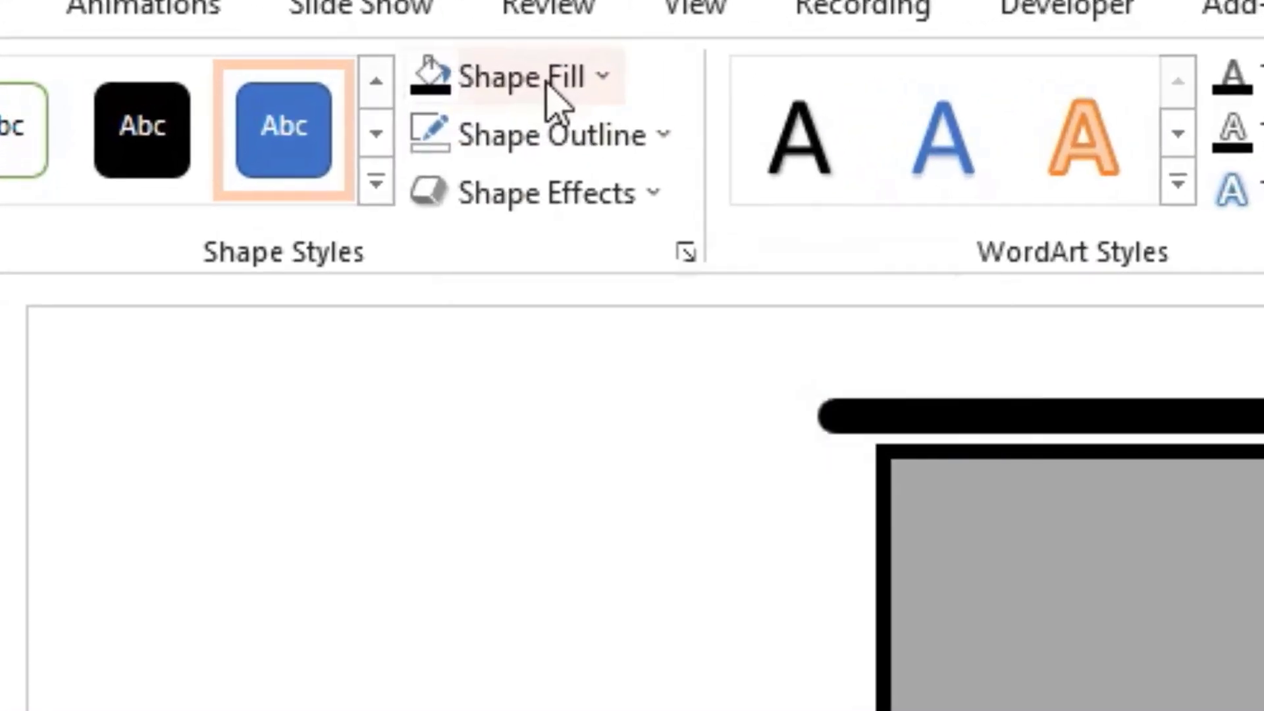
click(547, 84)
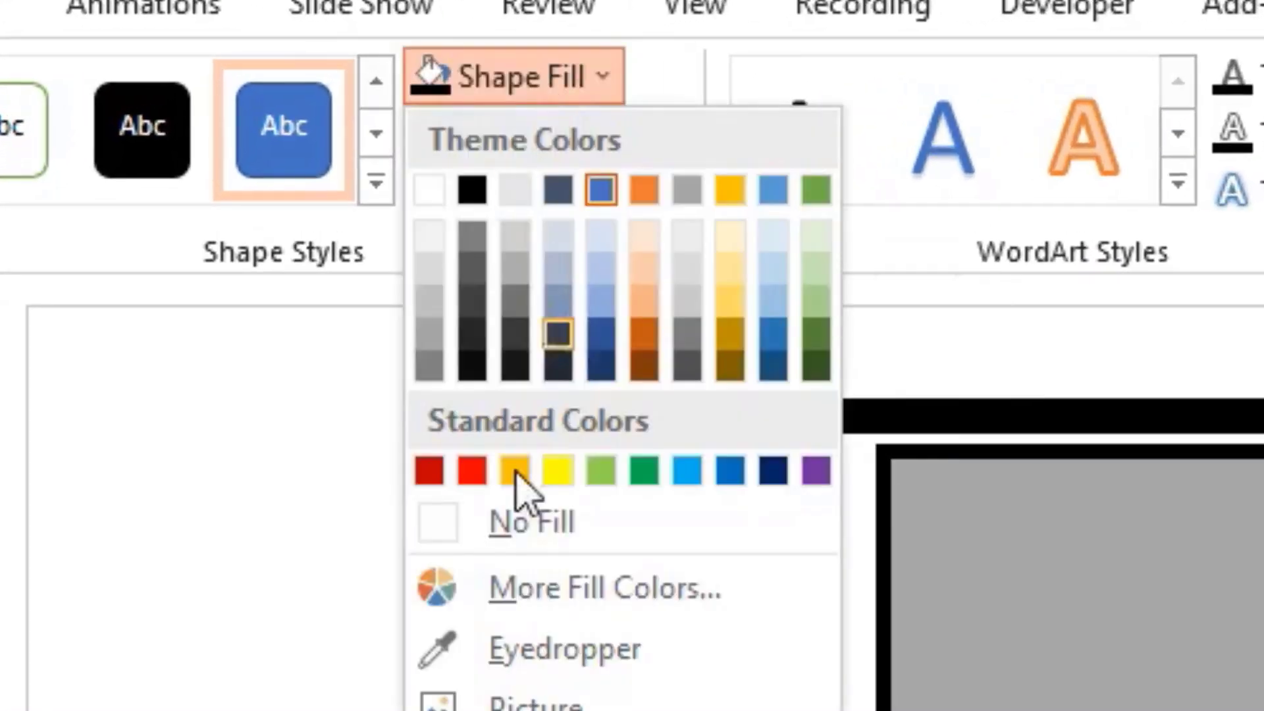
click(432, 346)
click(615, 138)
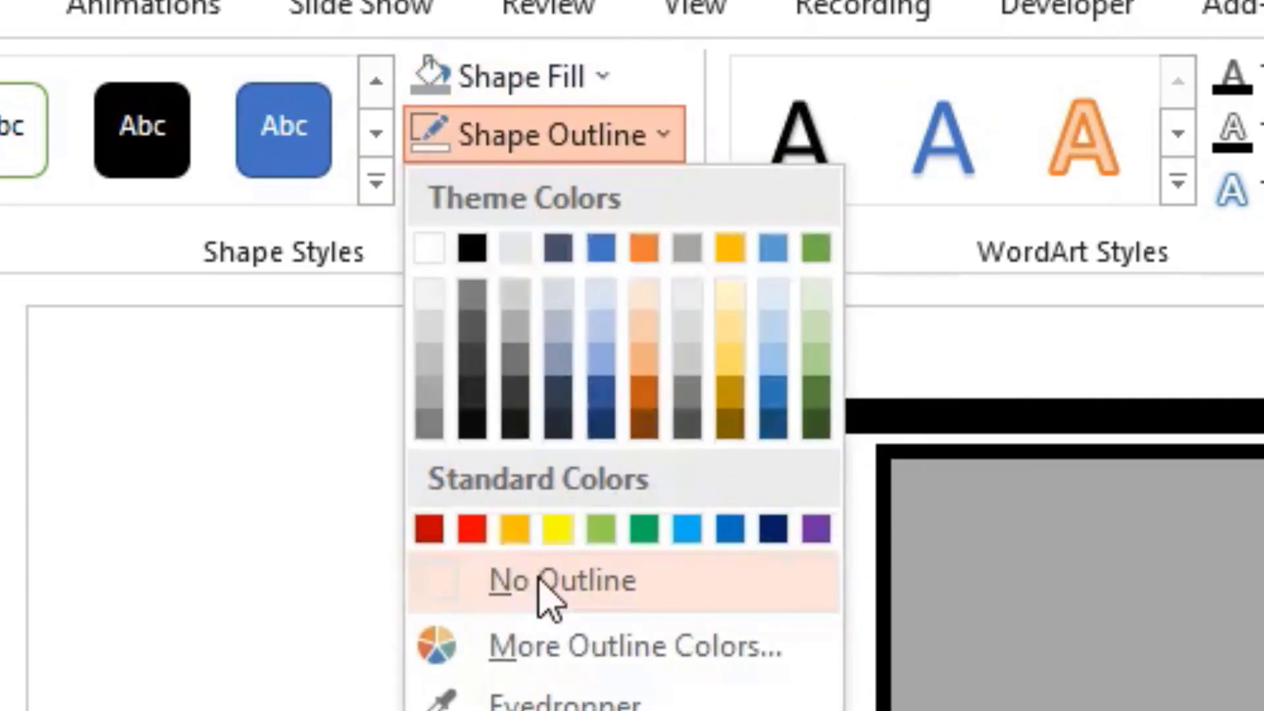
click(544, 583)
Step: Position the gray bar beside the hourglass and give it 5 Point soft edges
click(579, 214)
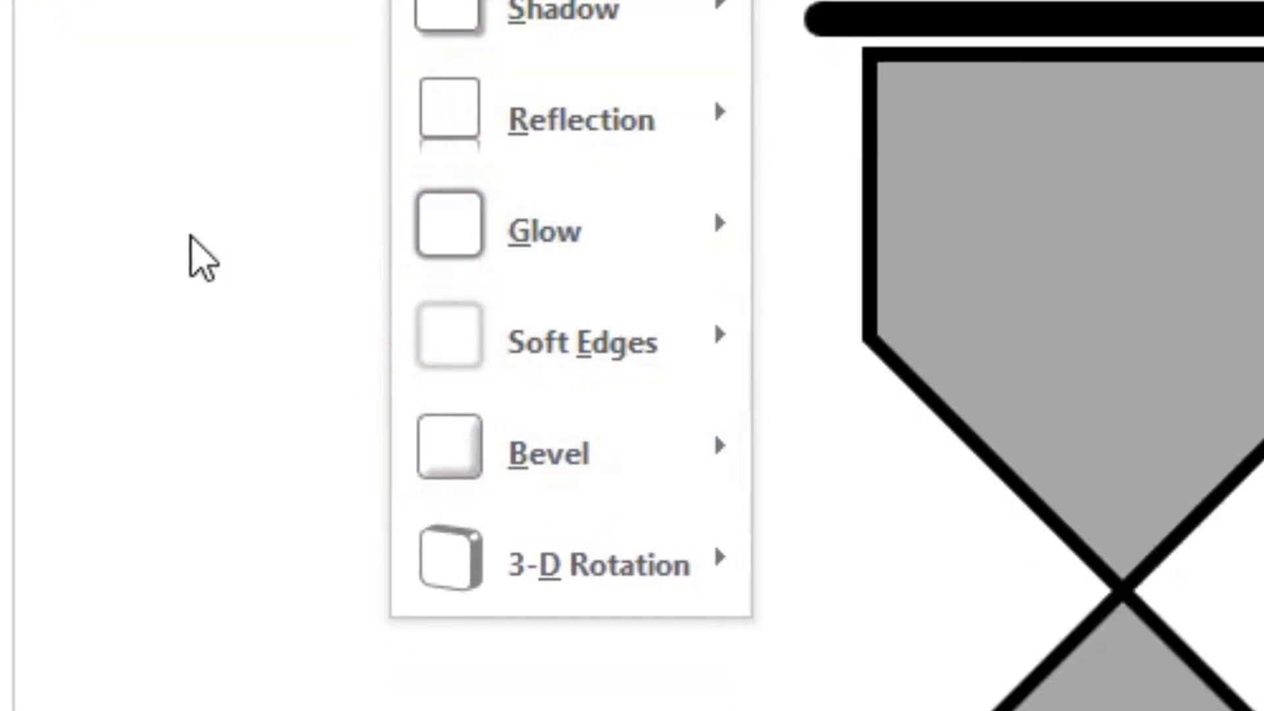
click(203, 259)
drag(931, 457, 933, 437)
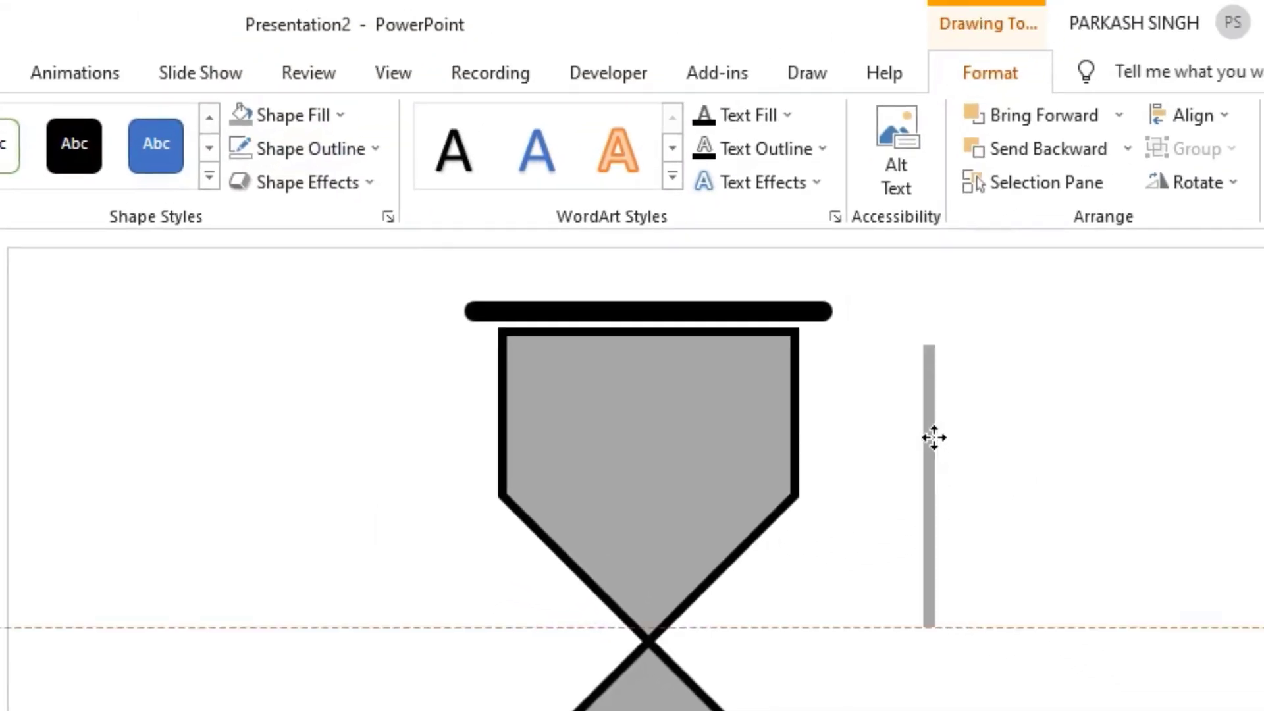
click(357, 183)
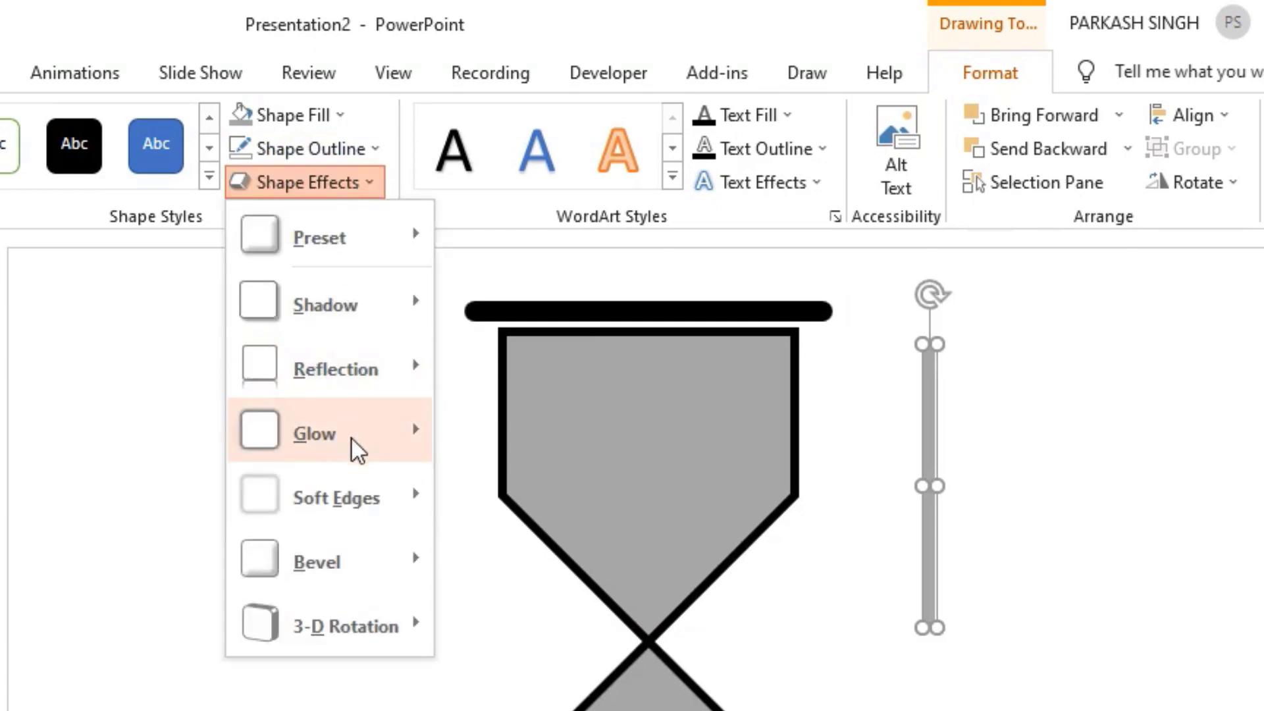
mouse_move(376, 490)
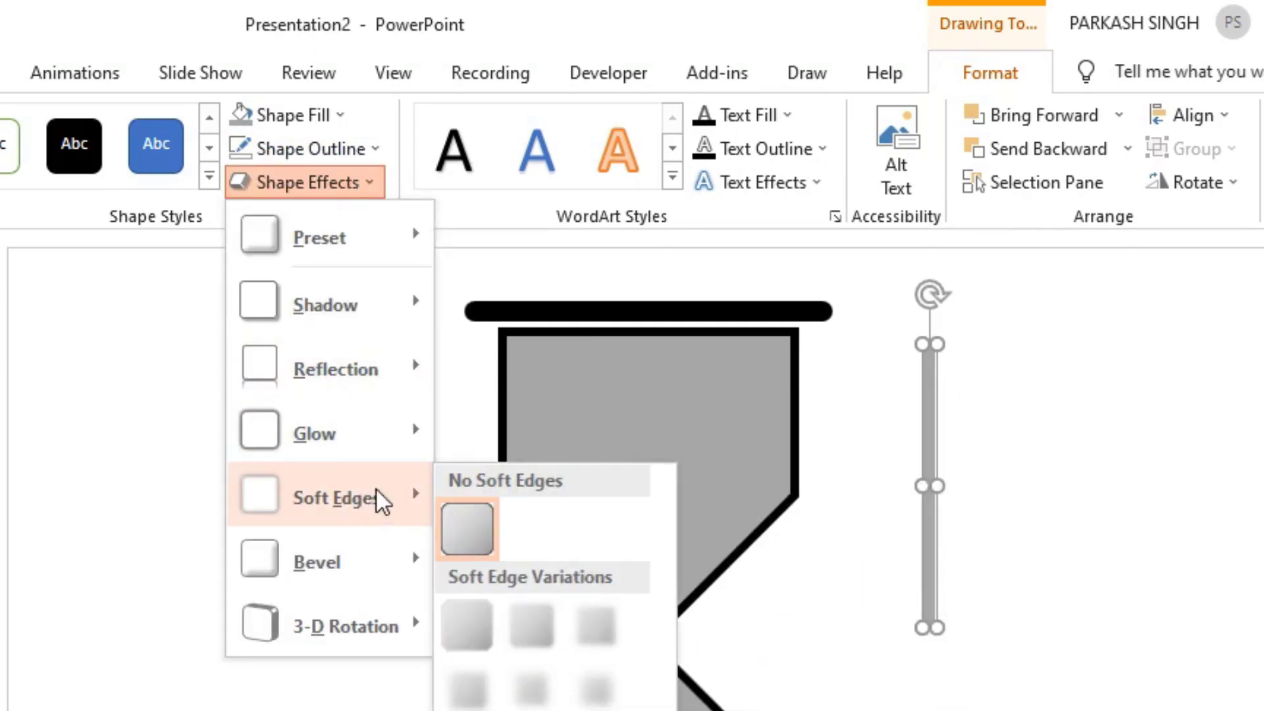
click(596, 622)
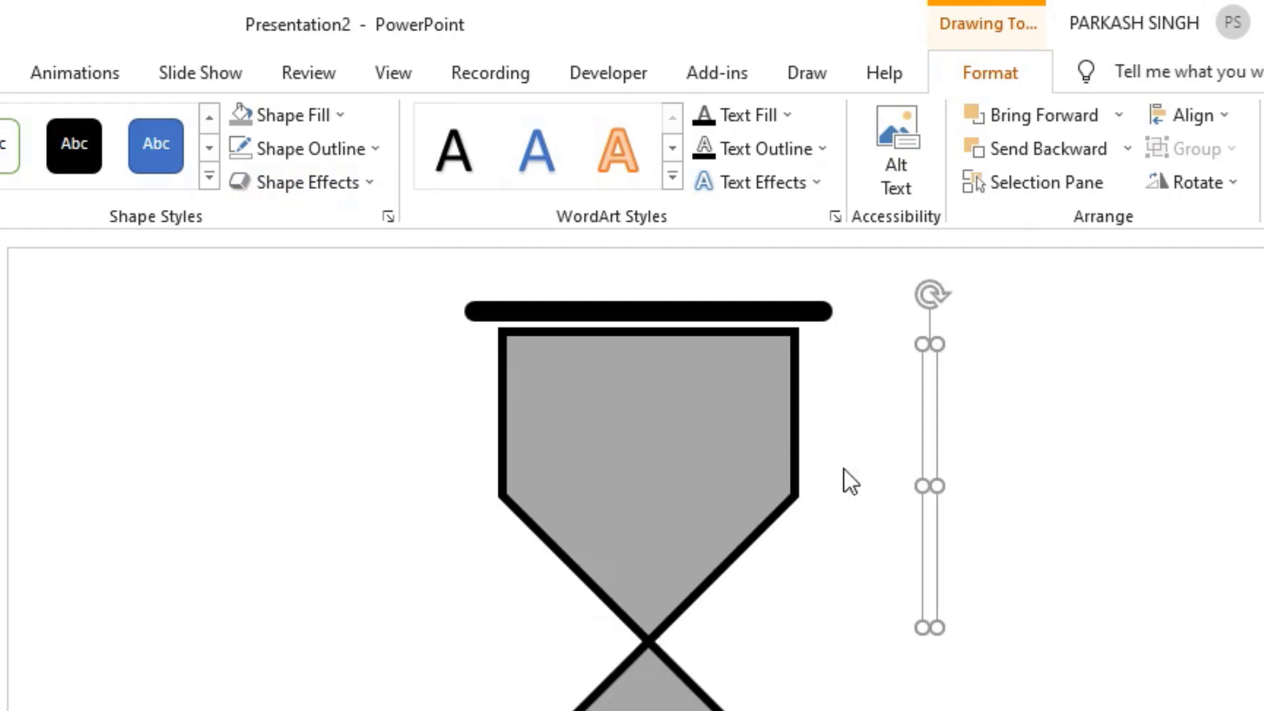
click(954, 485)
click(948, 487)
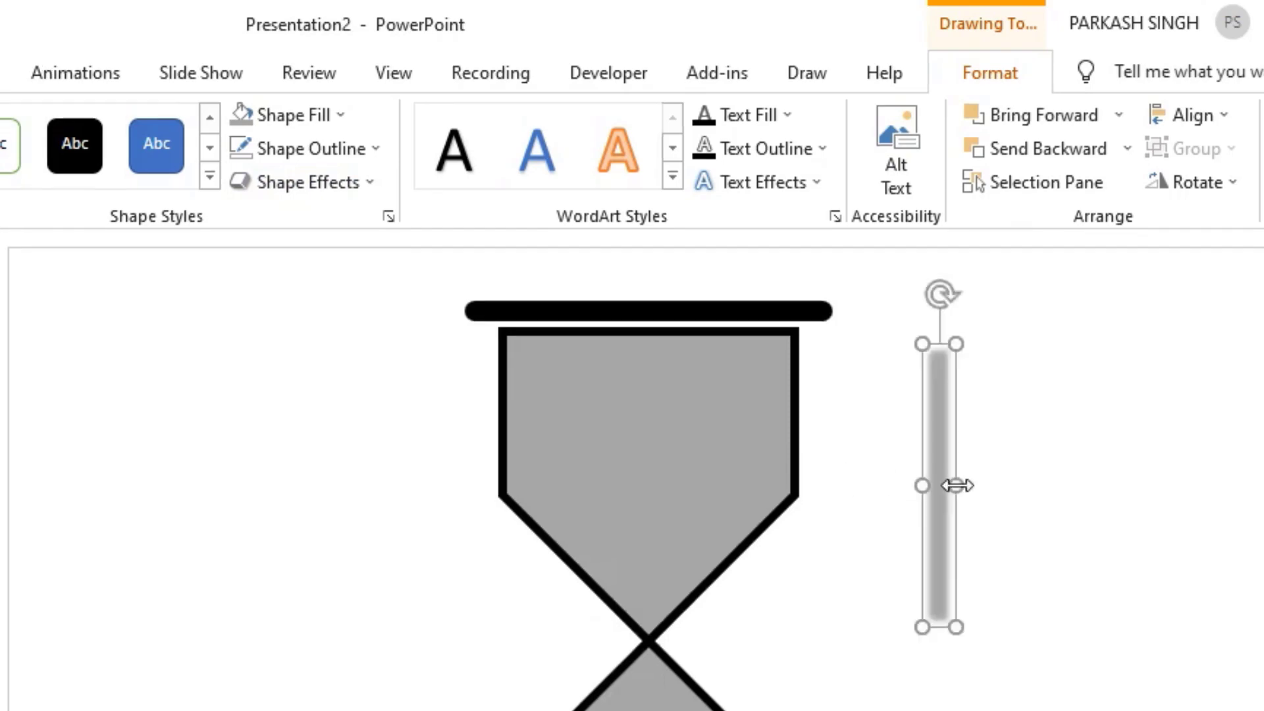
Step: Open Animations, move the sand bar off to the slide's right, and select the hourglass's lower half
drag(876, 370, 700, 506)
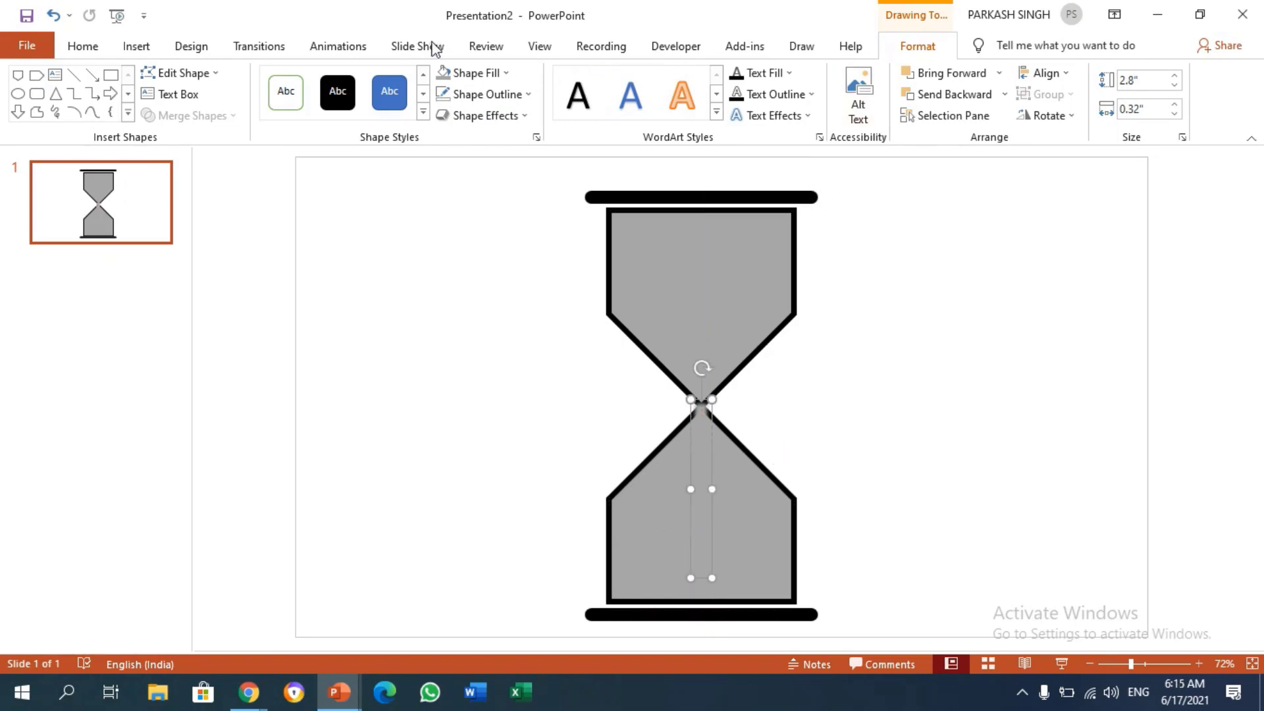
click(354, 51)
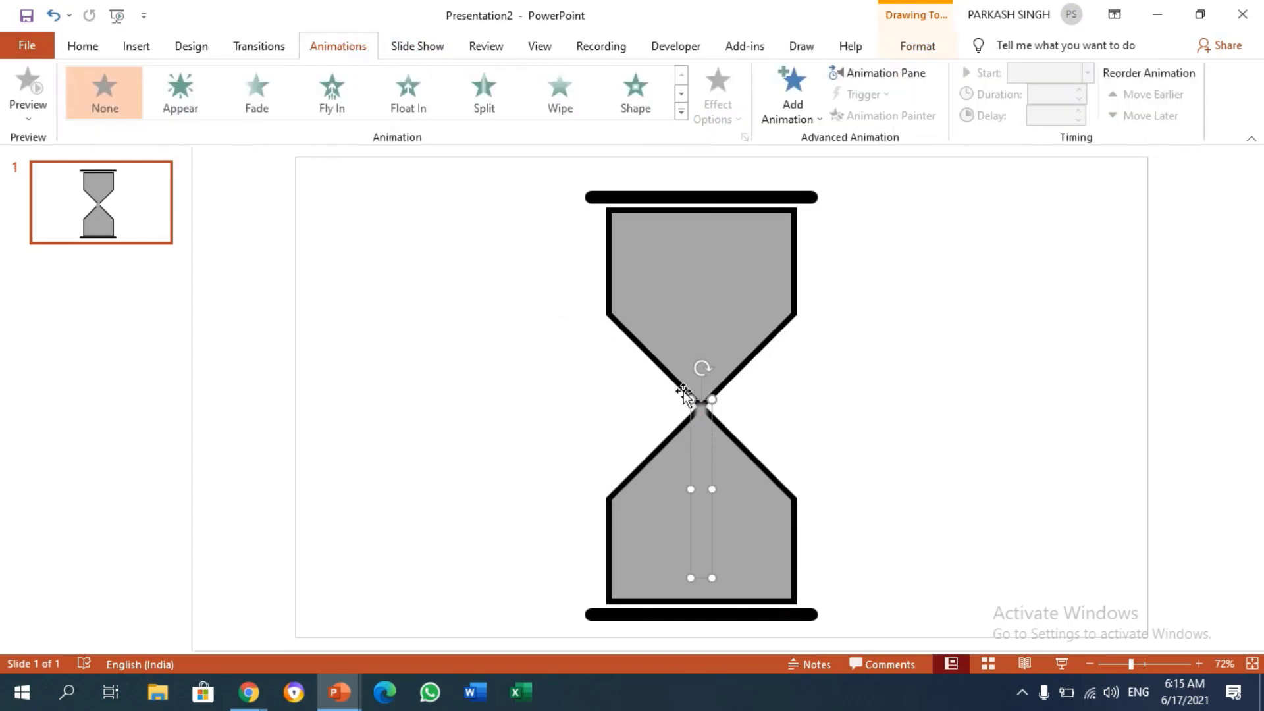
drag(702, 441, 1021, 345)
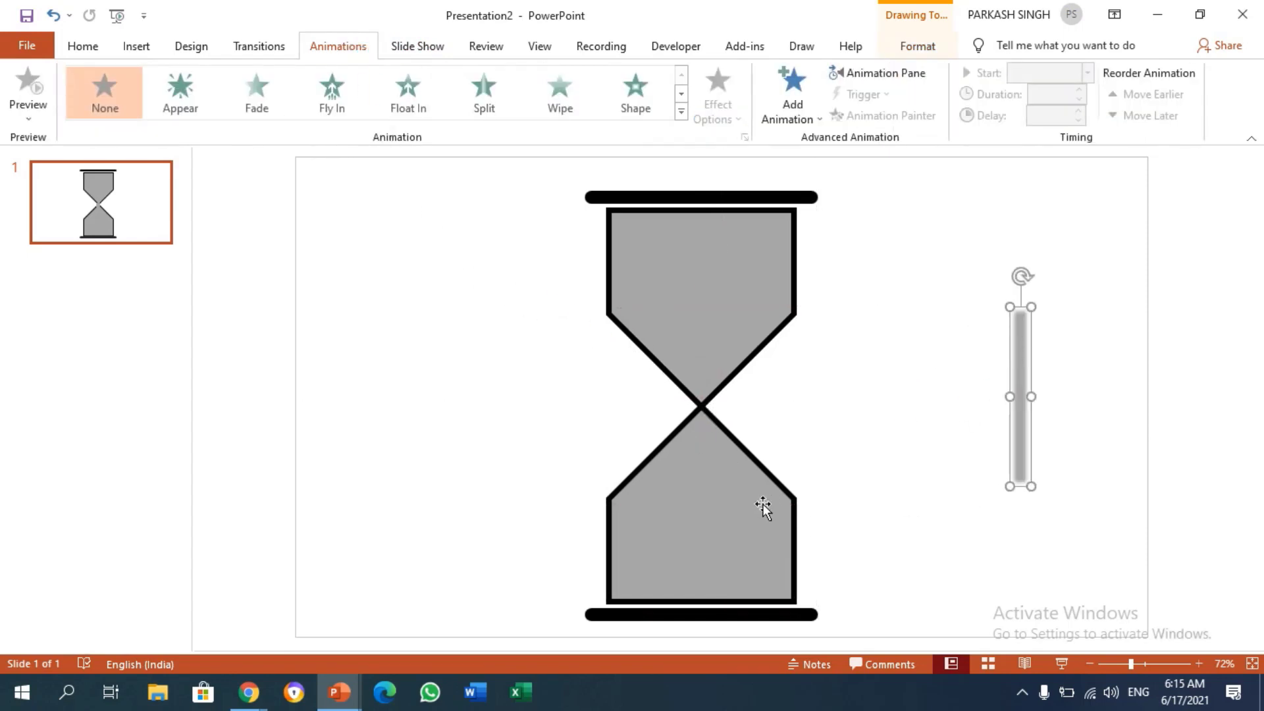
click(786, 487)
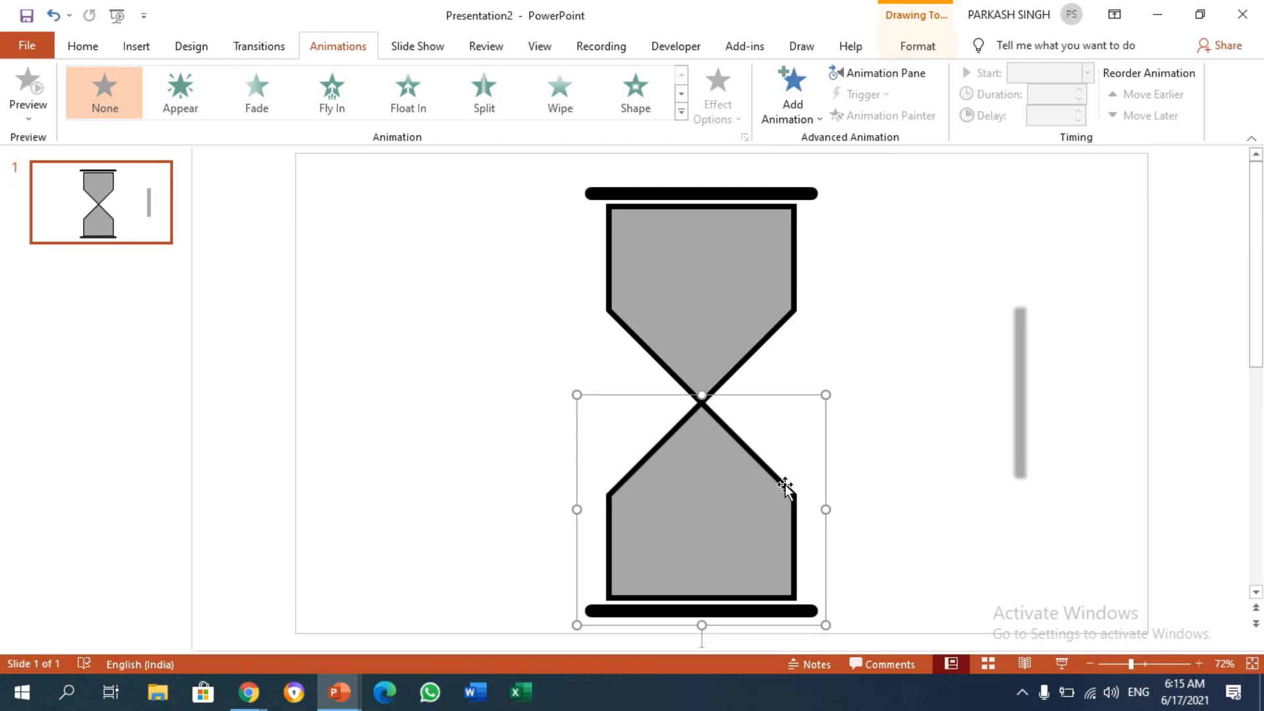
click(784, 485)
drag(875, 343, 444, 673)
Step: Ungroup the lower and upper hourglass halves, then select the lower pentagon
right_click(646, 539)
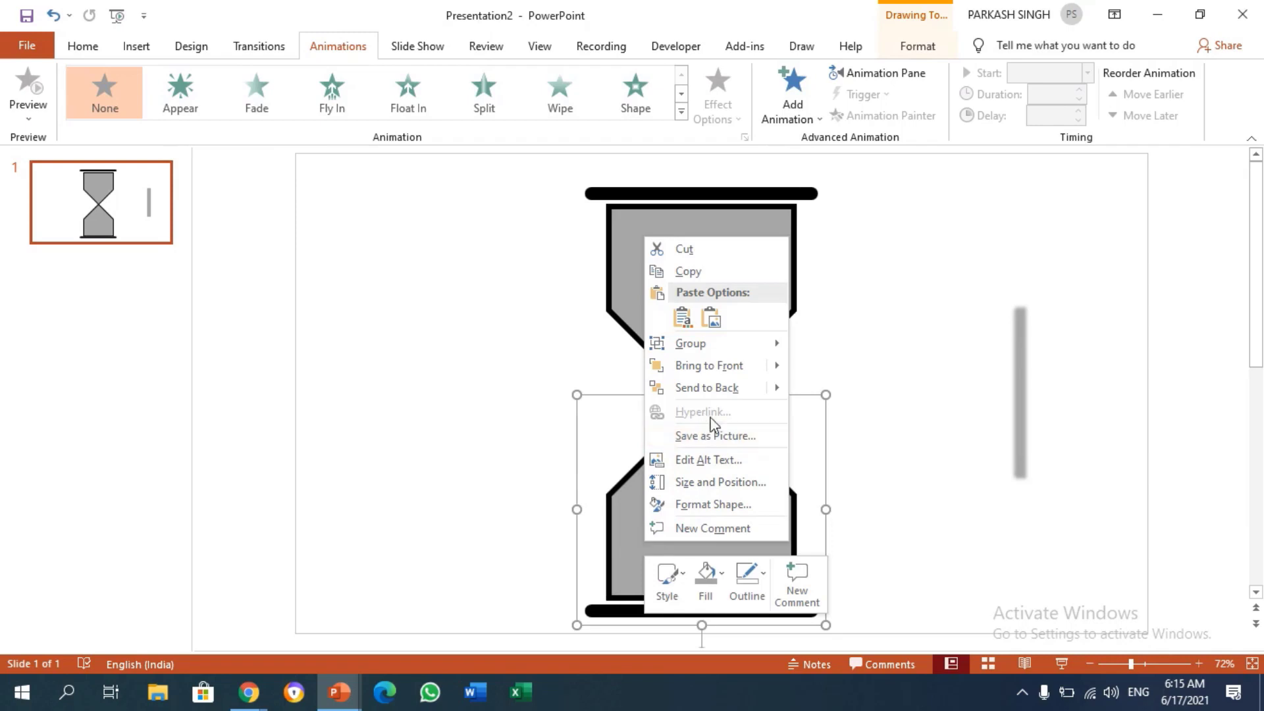
mouse_move(758, 343)
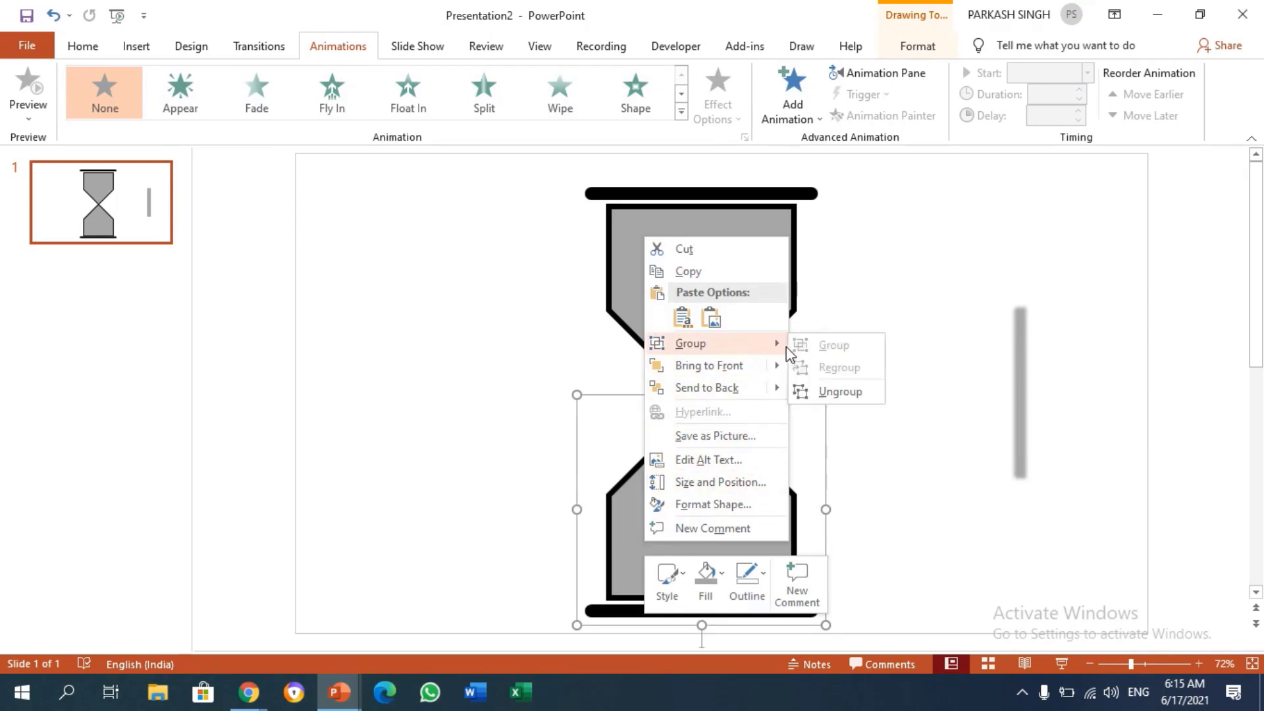
click(835, 395)
click(884, 210)
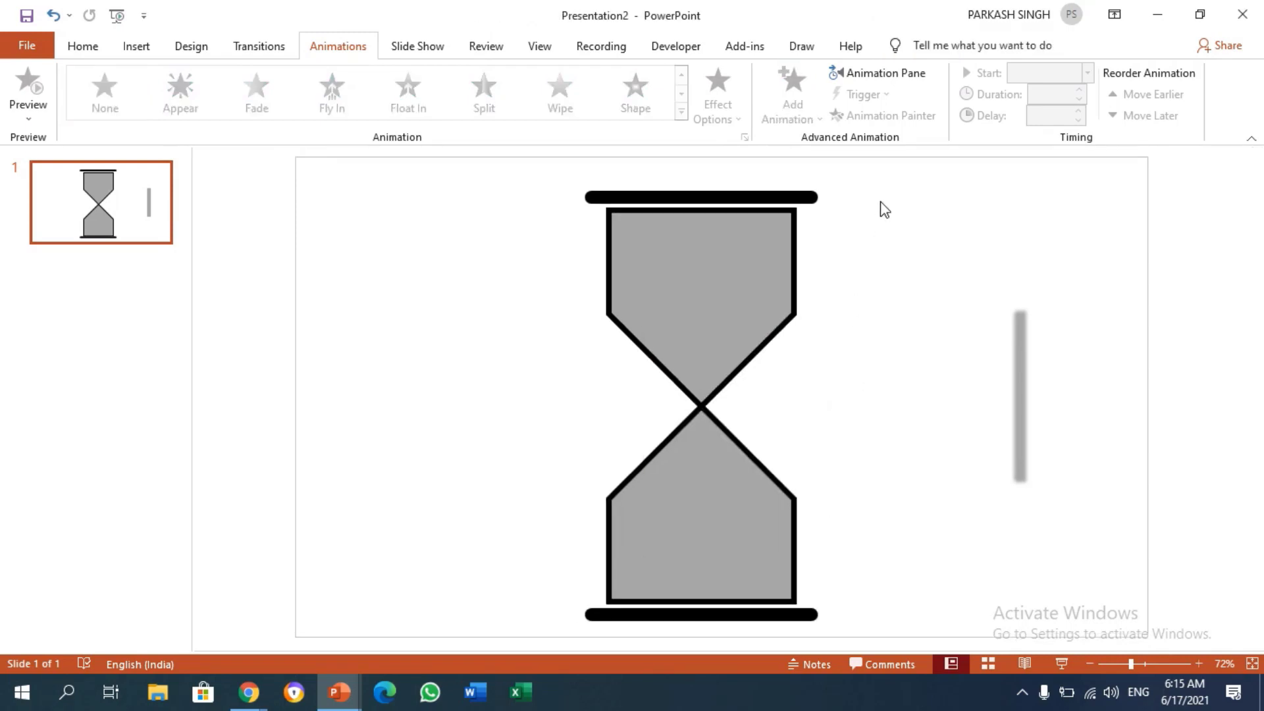
drag(875, 171, 353, 531)
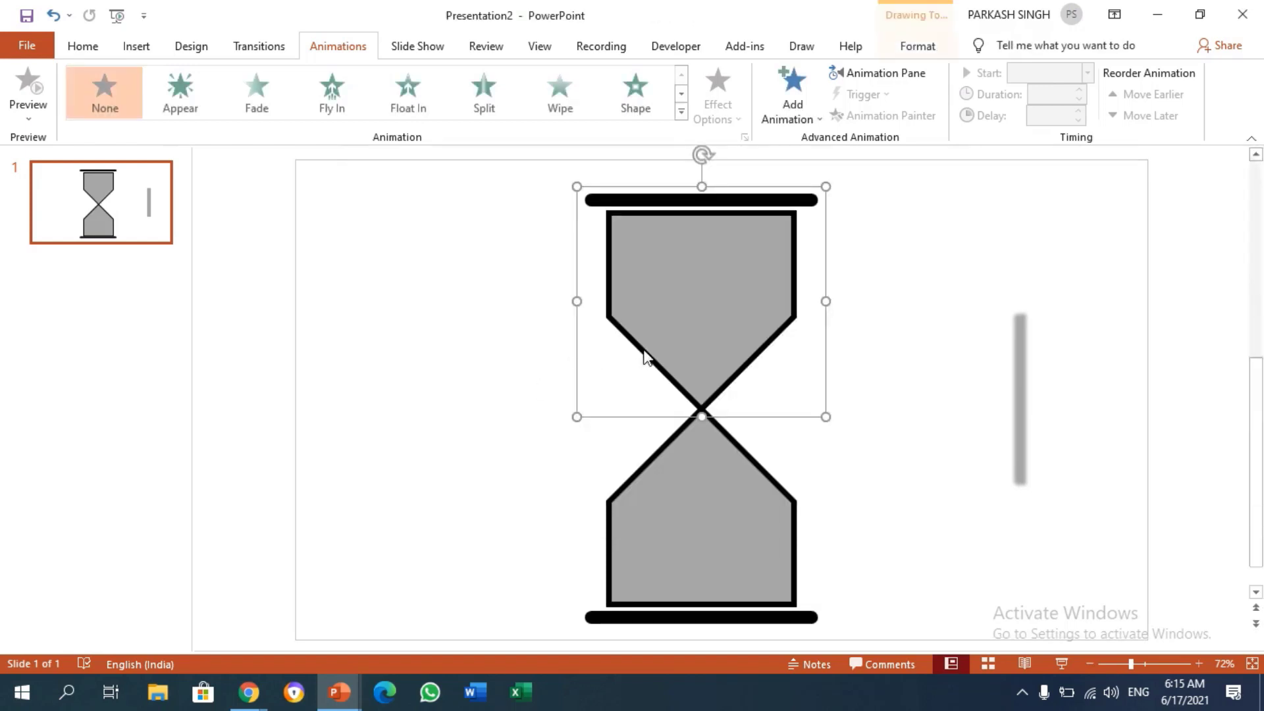
right_click(702, 317)
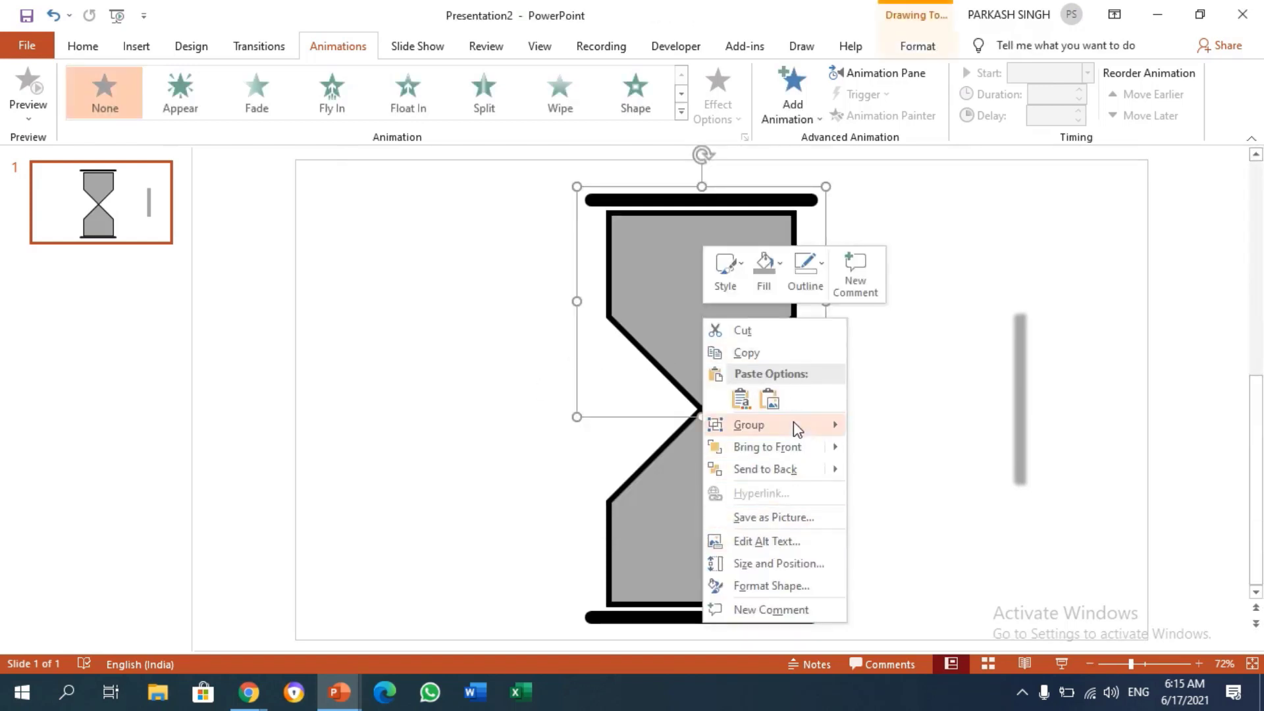
mouse_move(790, 426)
click(876, 472)
click(903, 384)
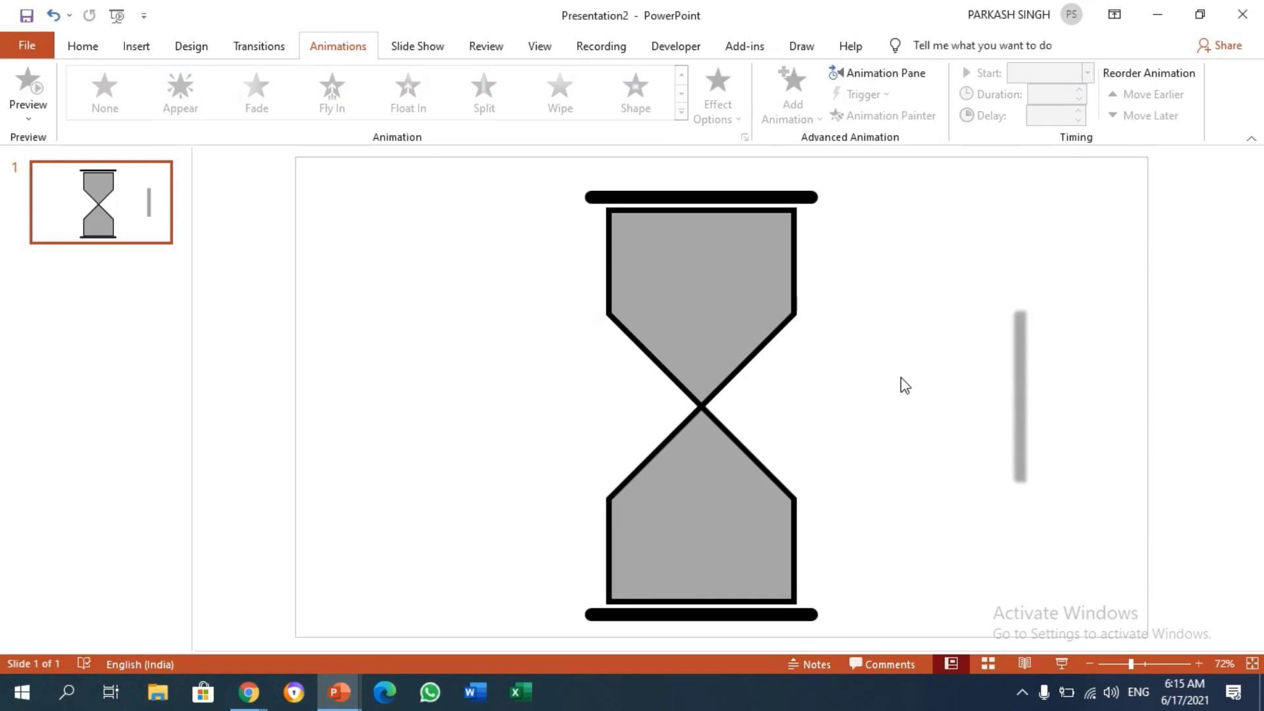
click(749, 459)
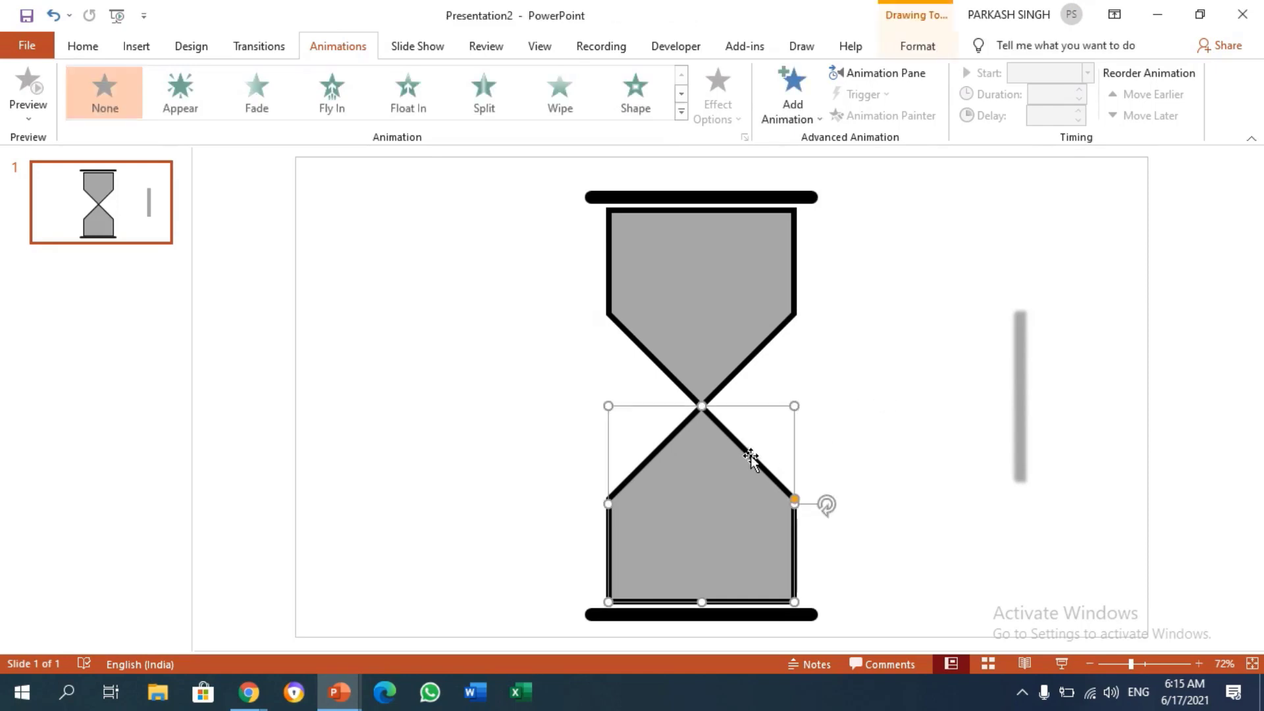
Step: Bring the lower hourglass shape to the front
click(909, 47)
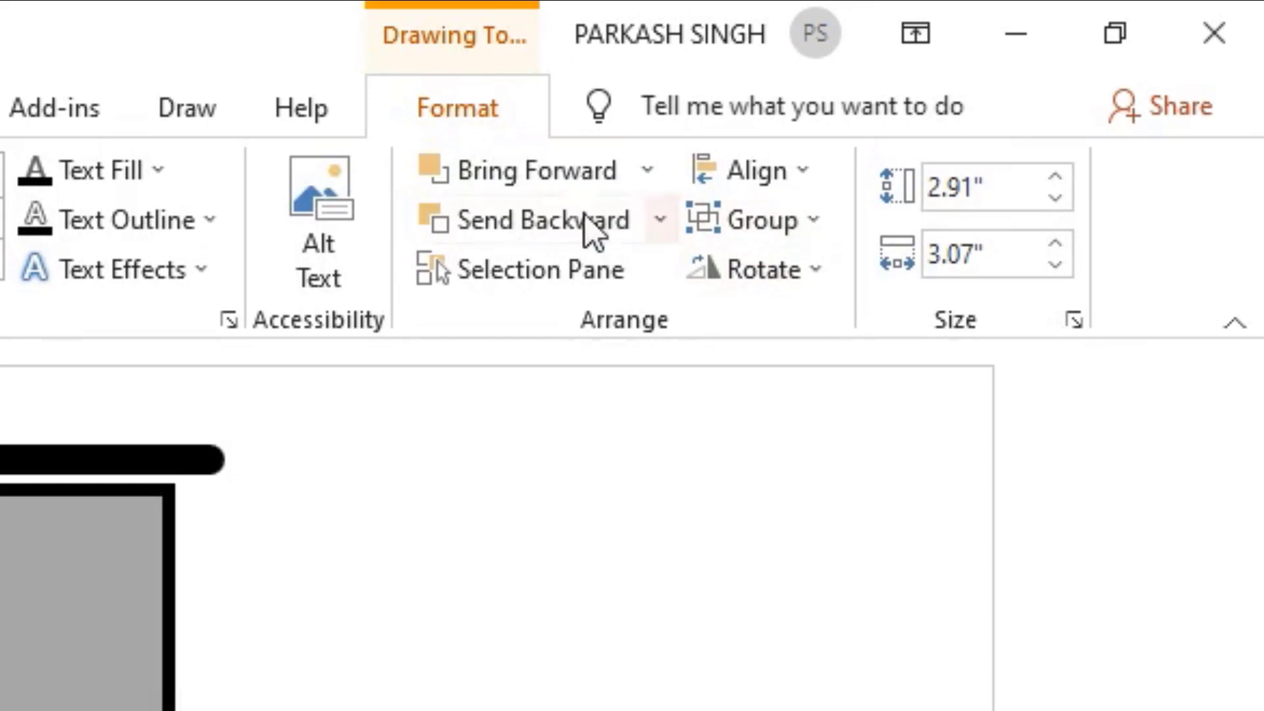
click(647, 170)
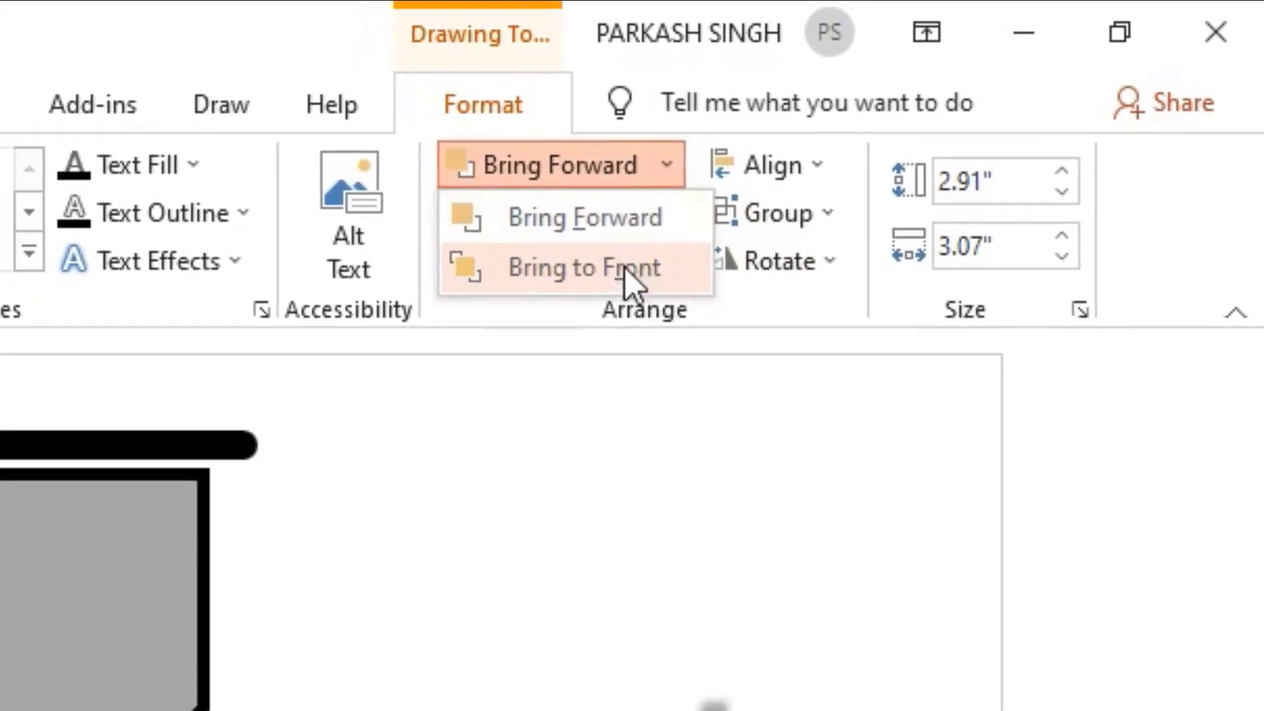
click(626, 267)
Step: Center the gray sand-stream bar and lengthen it to 2.93" so it reaches the bottom base
drag(968, 421, 705, 452)
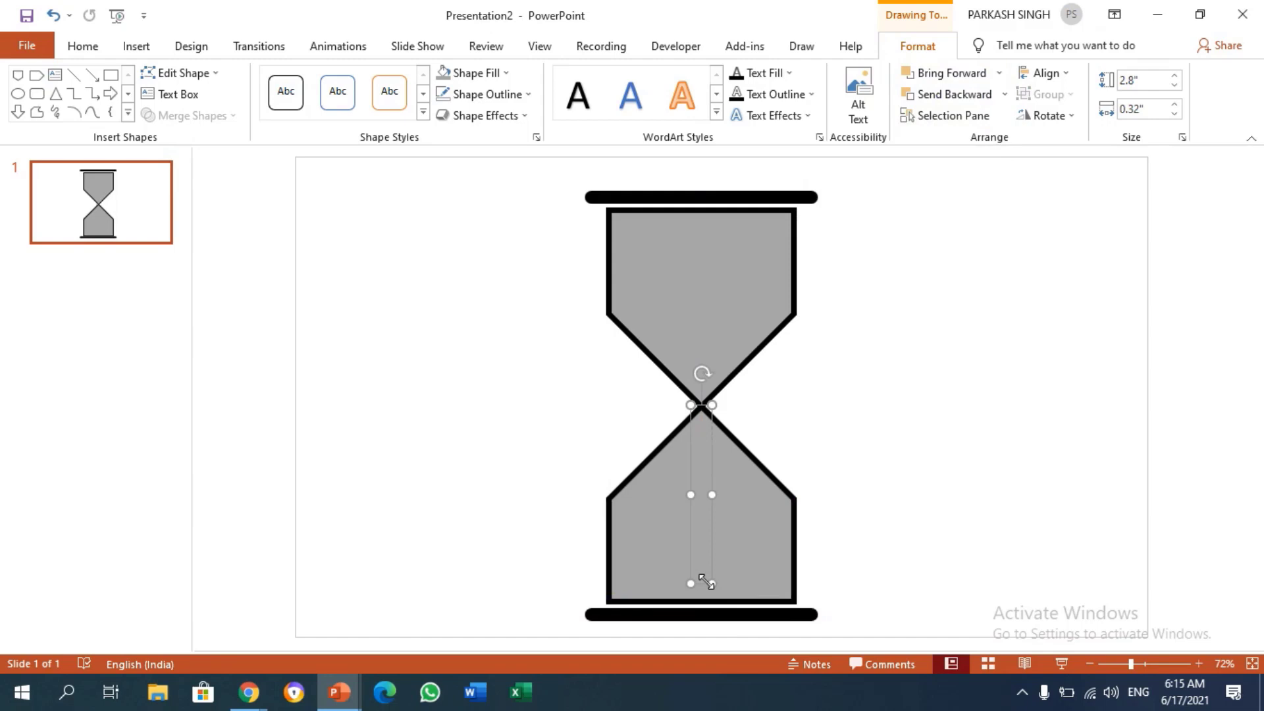
drag(706, 582, 712, 592)
drag(708, 593, 709, 598)
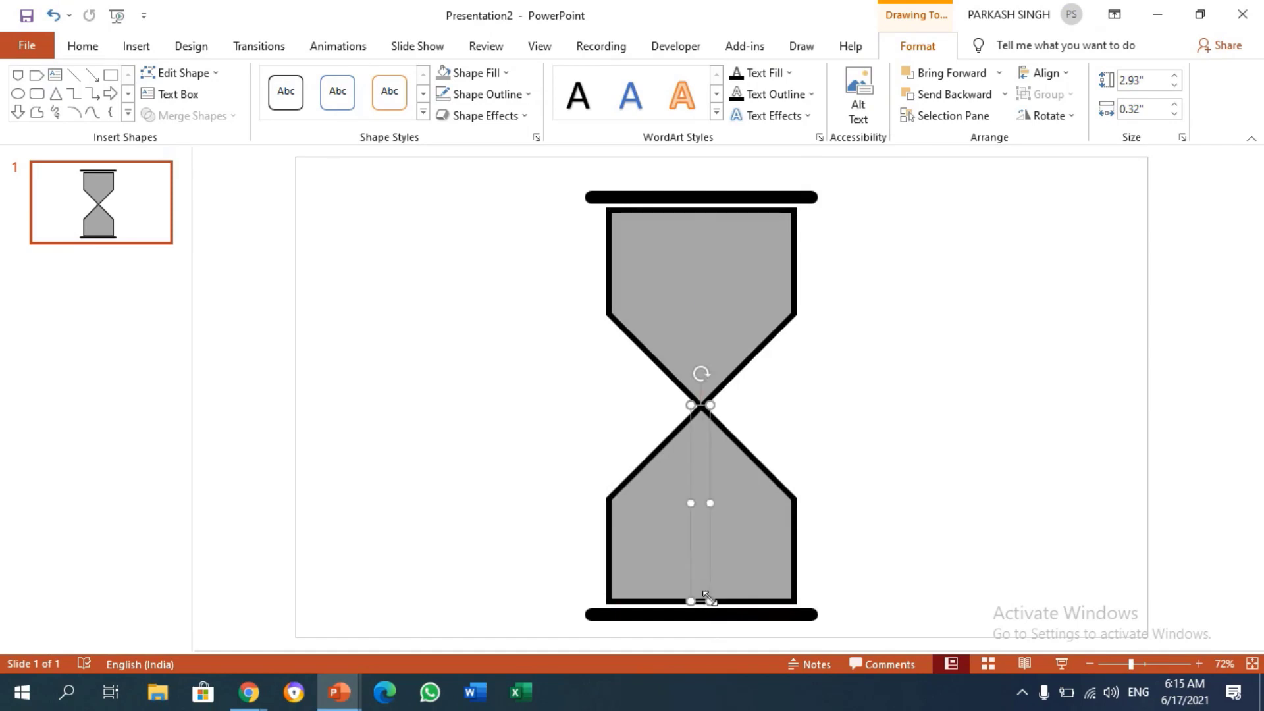
Step: Give the sand-stream bar (Rectangle 17) a Wipe entrance animation from the top
click(909, 436)
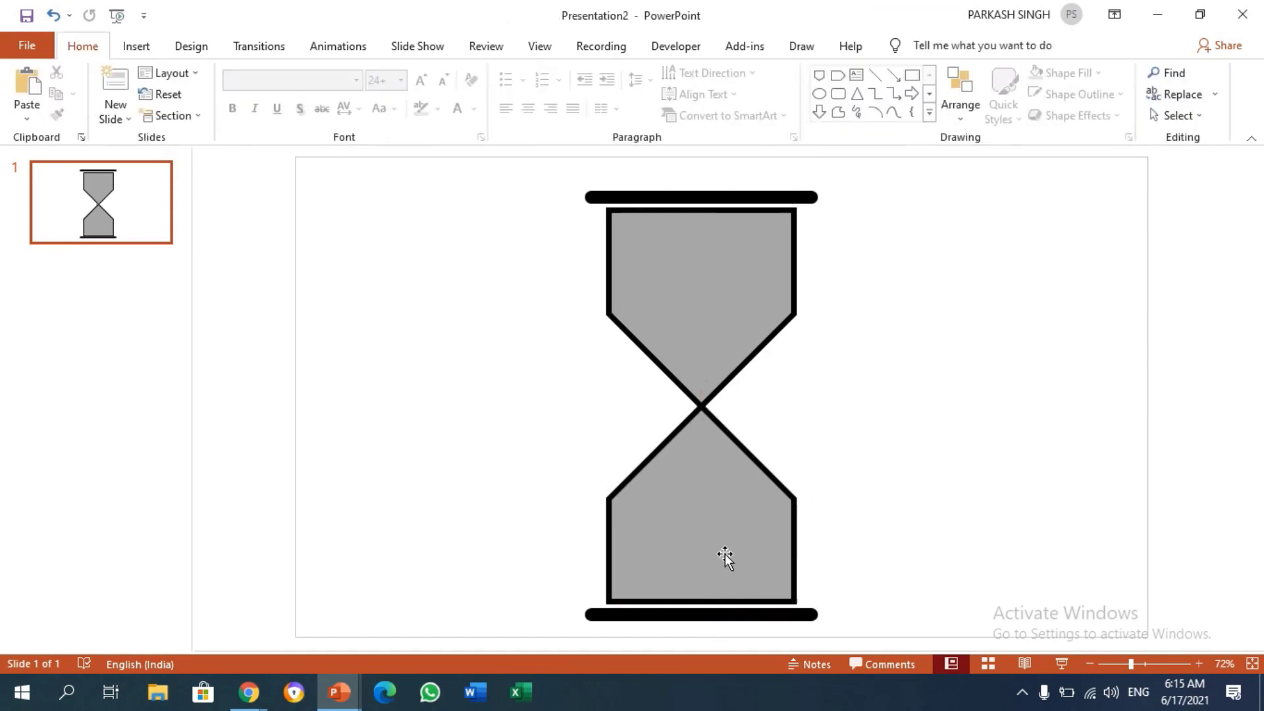
click(698, 521)
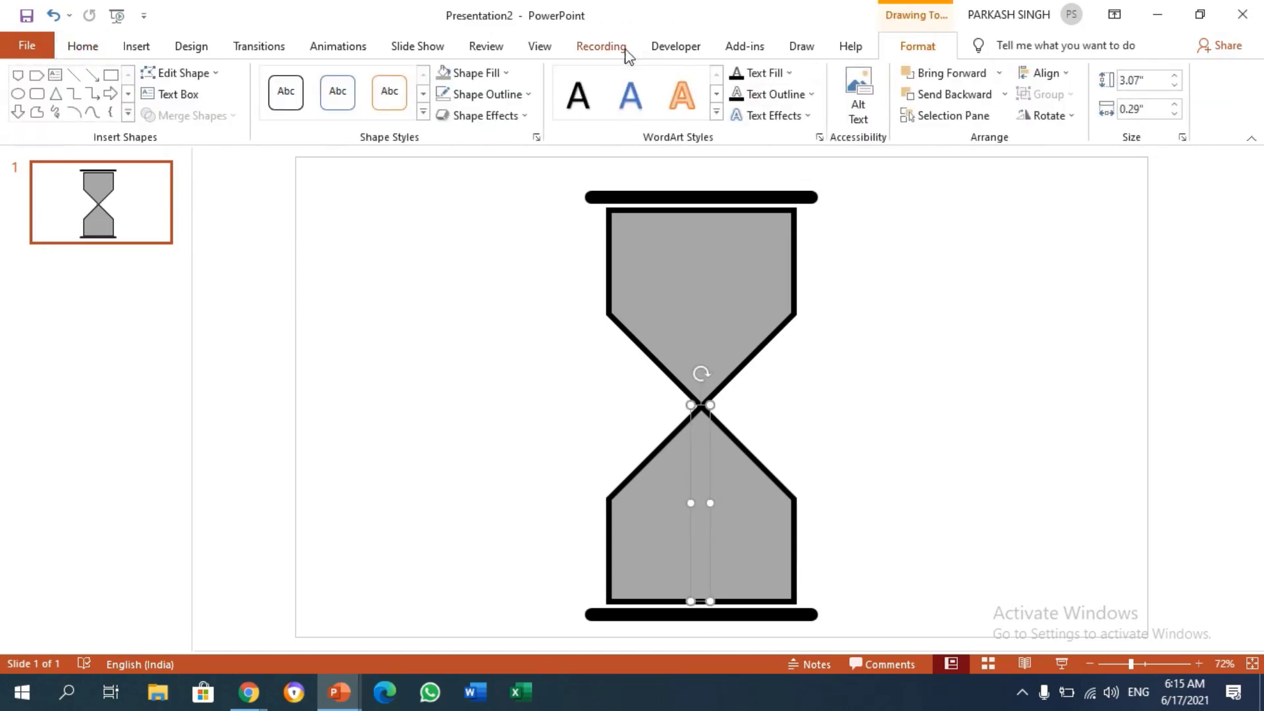
click(337, 46)
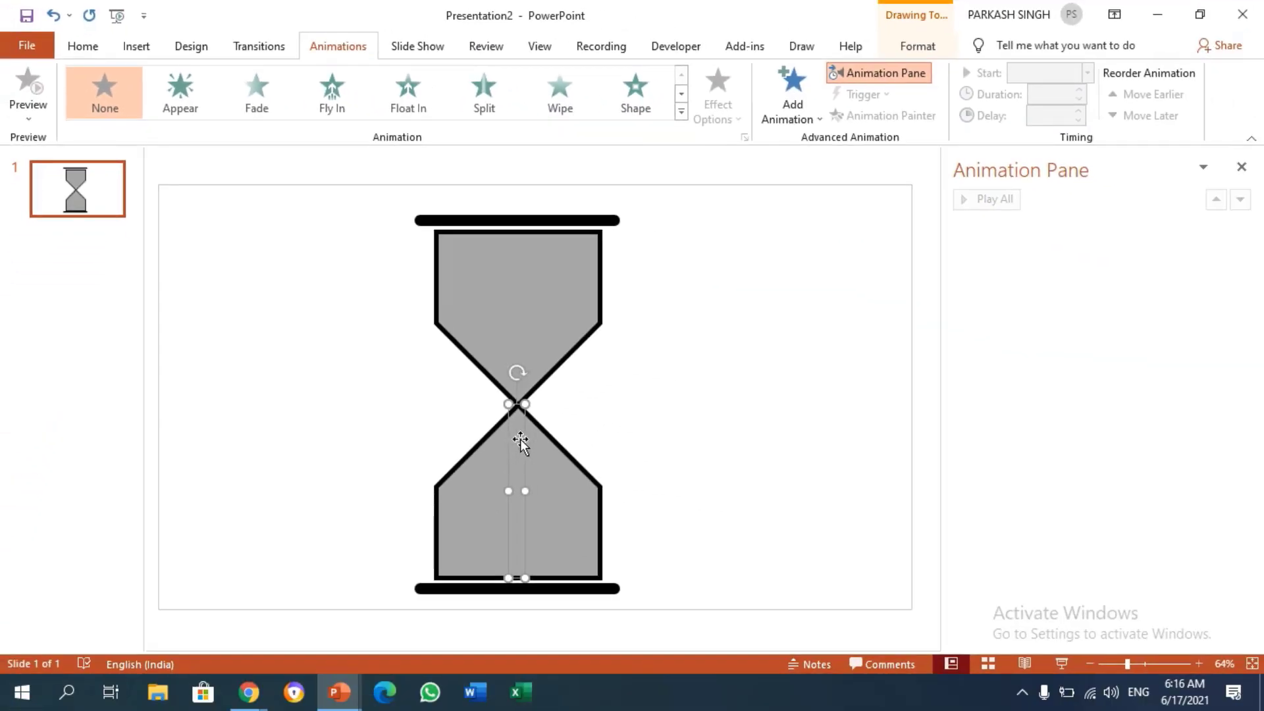
click(571, 102)
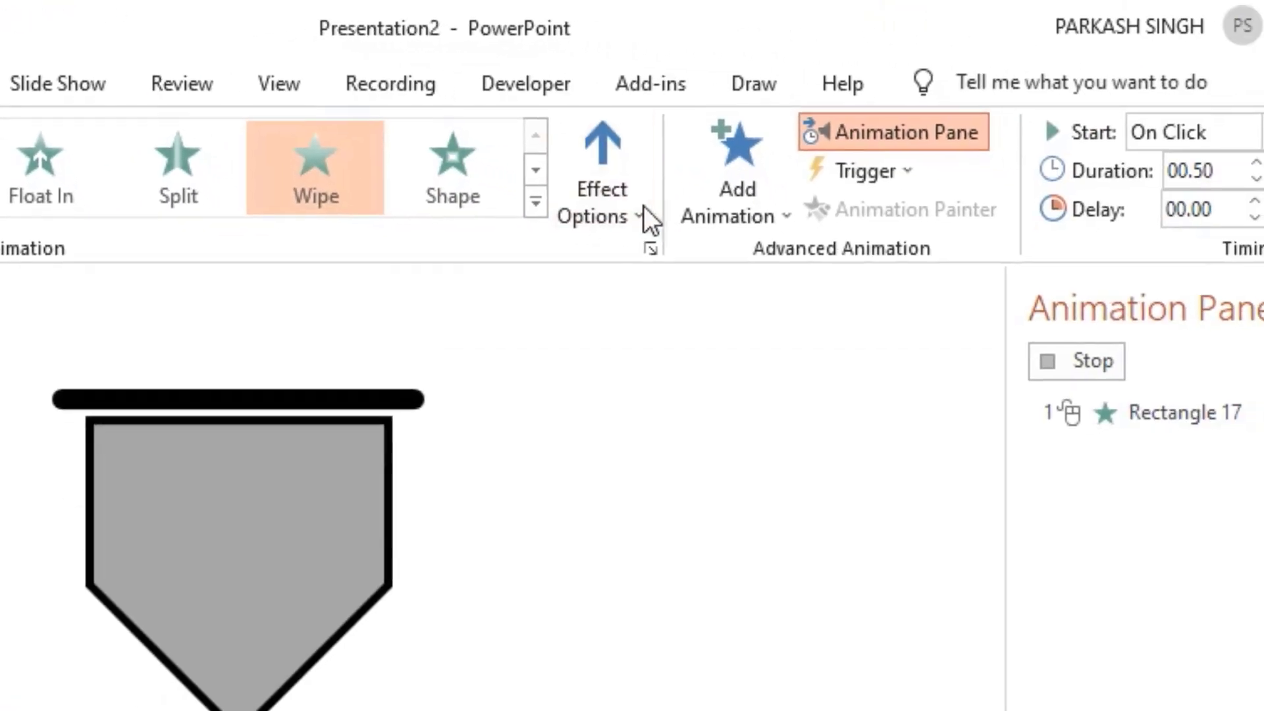
click(1248, 428)
click(667, 524)
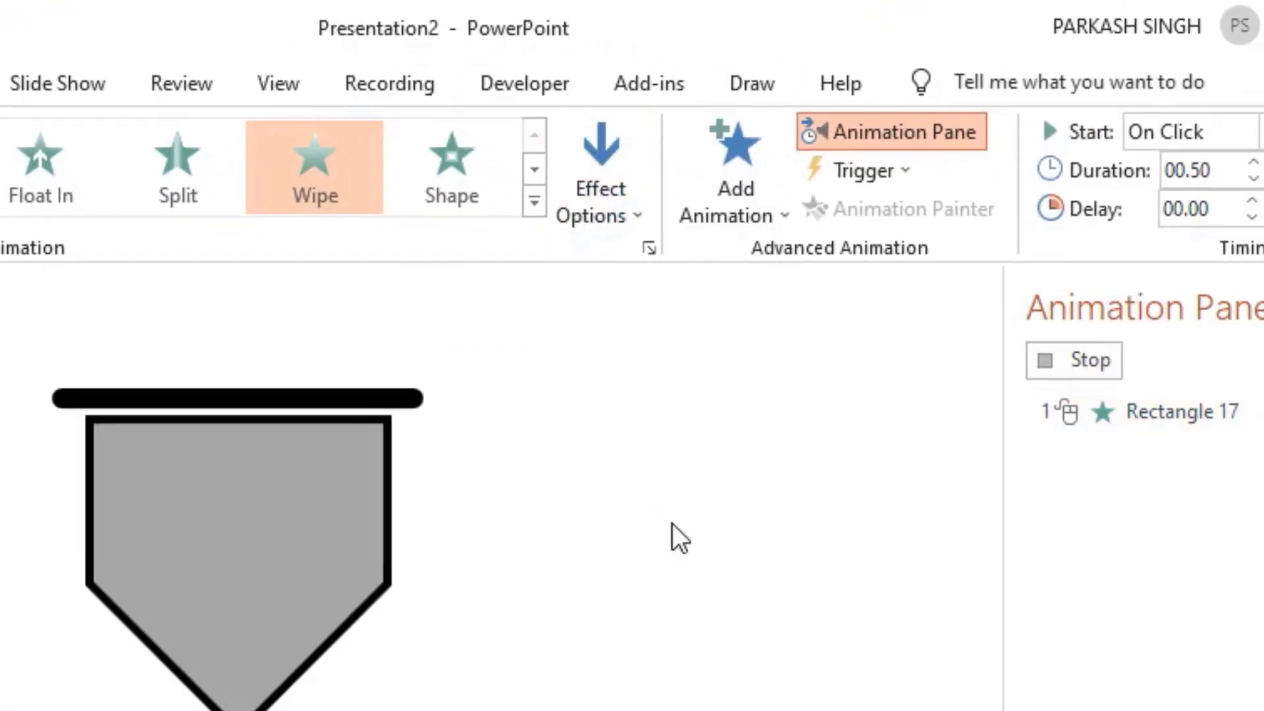
click(744, 539)
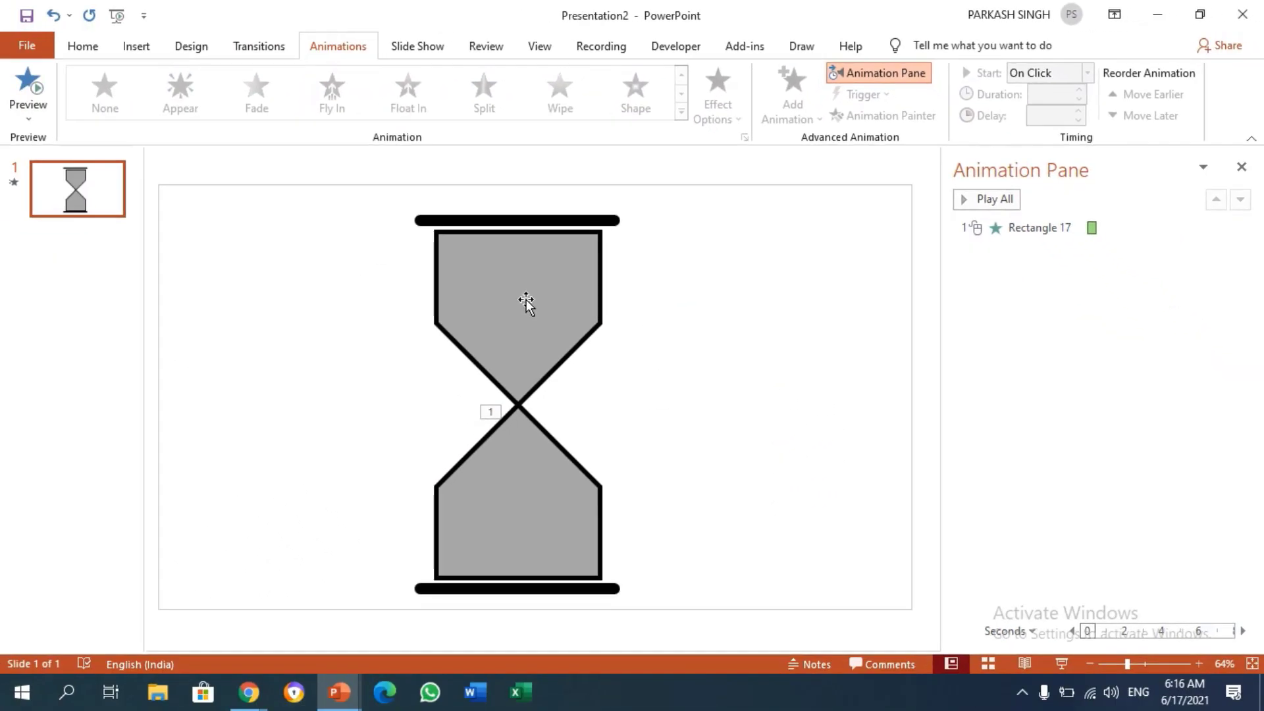
click(527, 300)
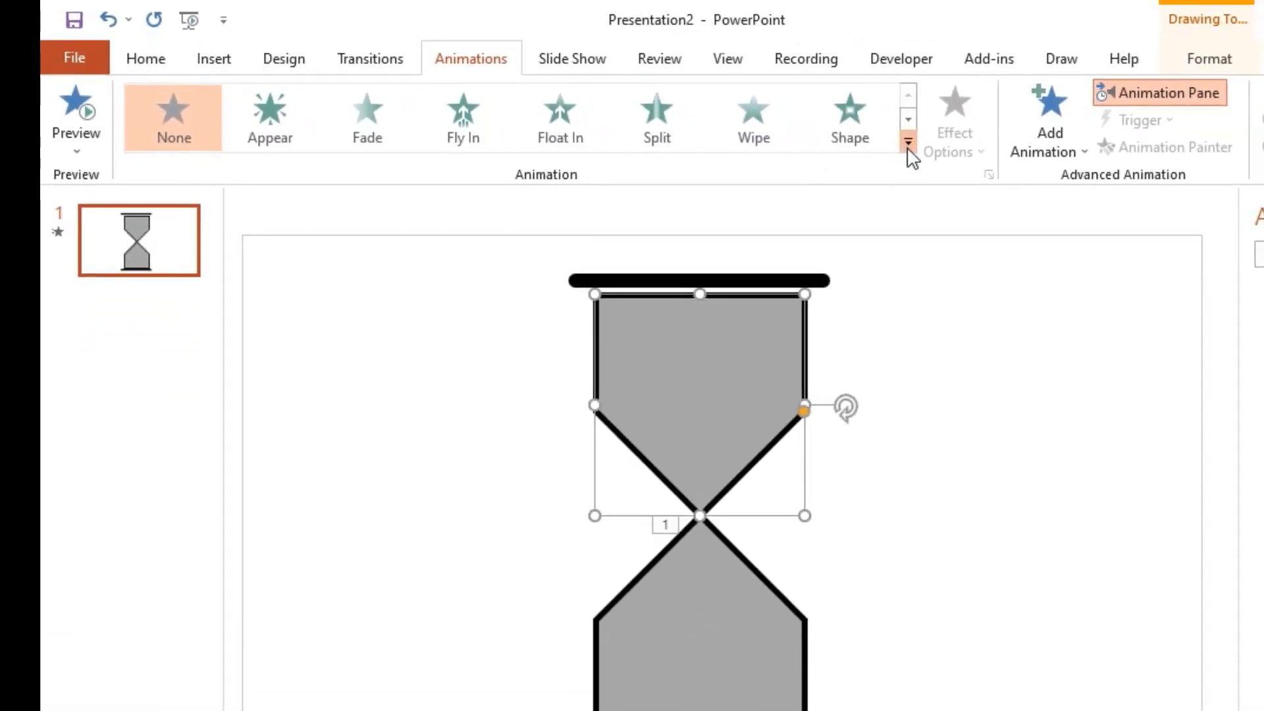
Step: Give the top bulb a Wipe exit animation from the top
click(909, 143)
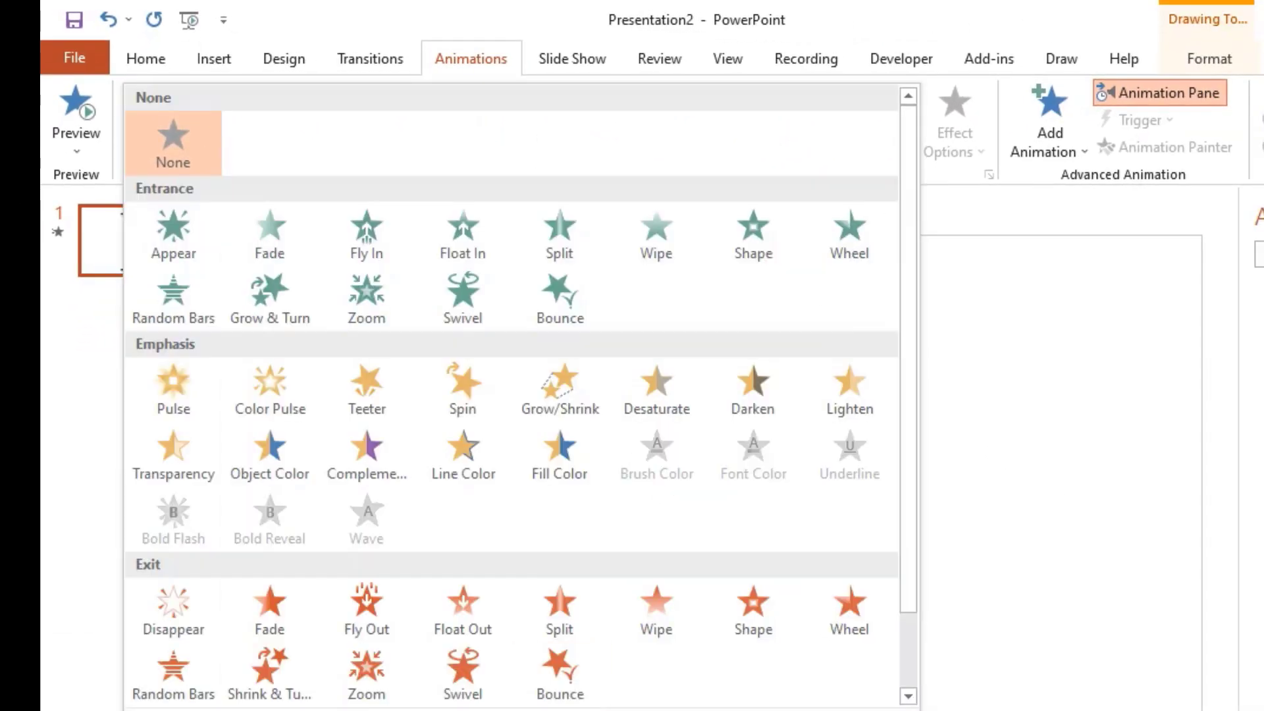
click(685, 605)
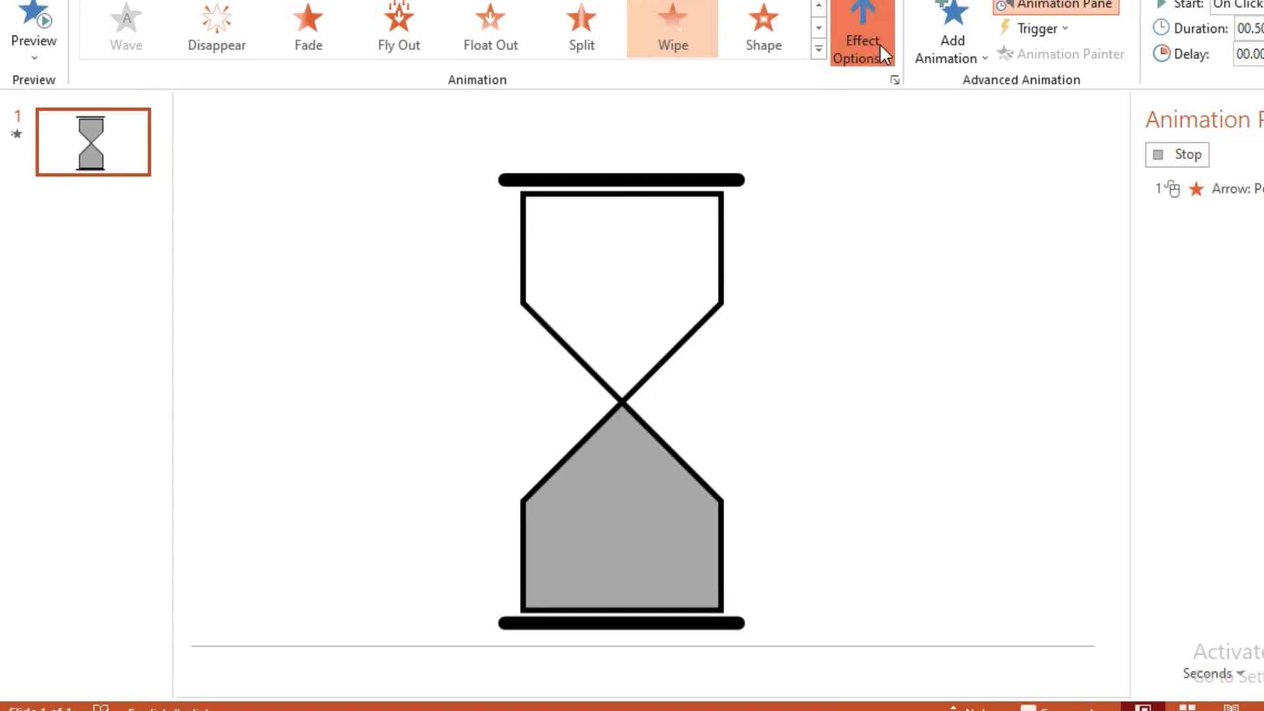
click(863, 50)
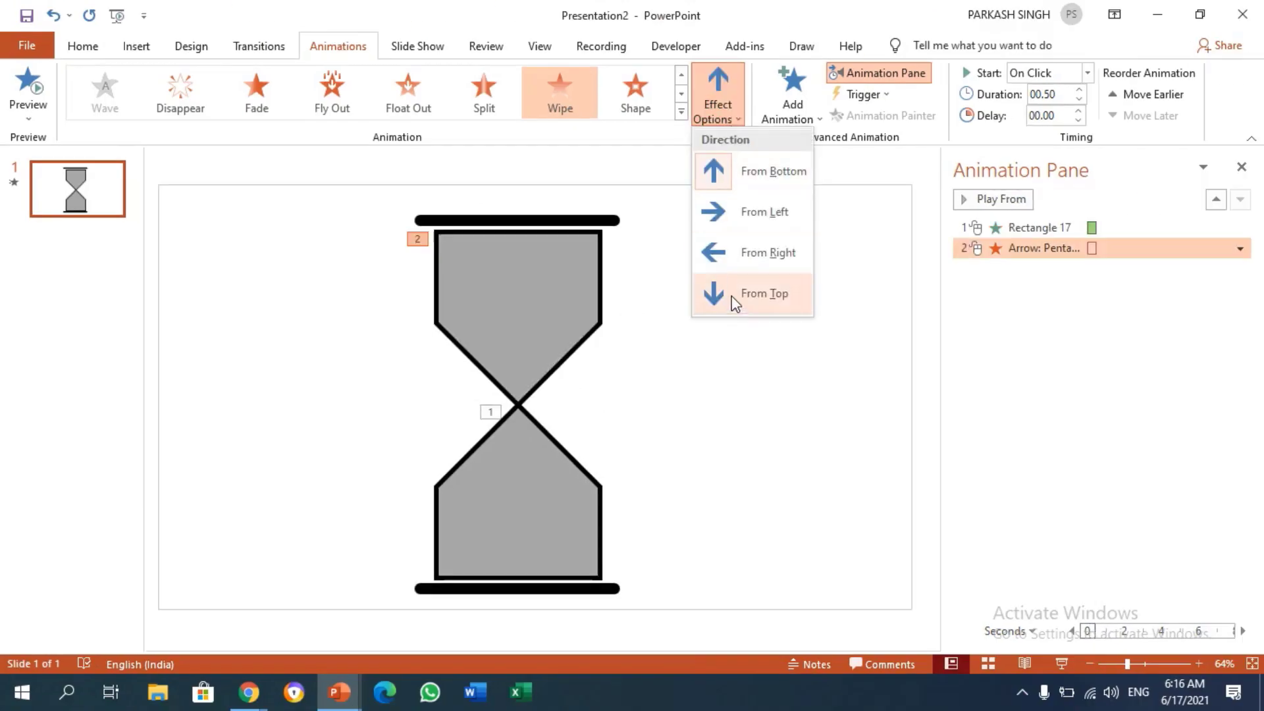
click(732, 298)
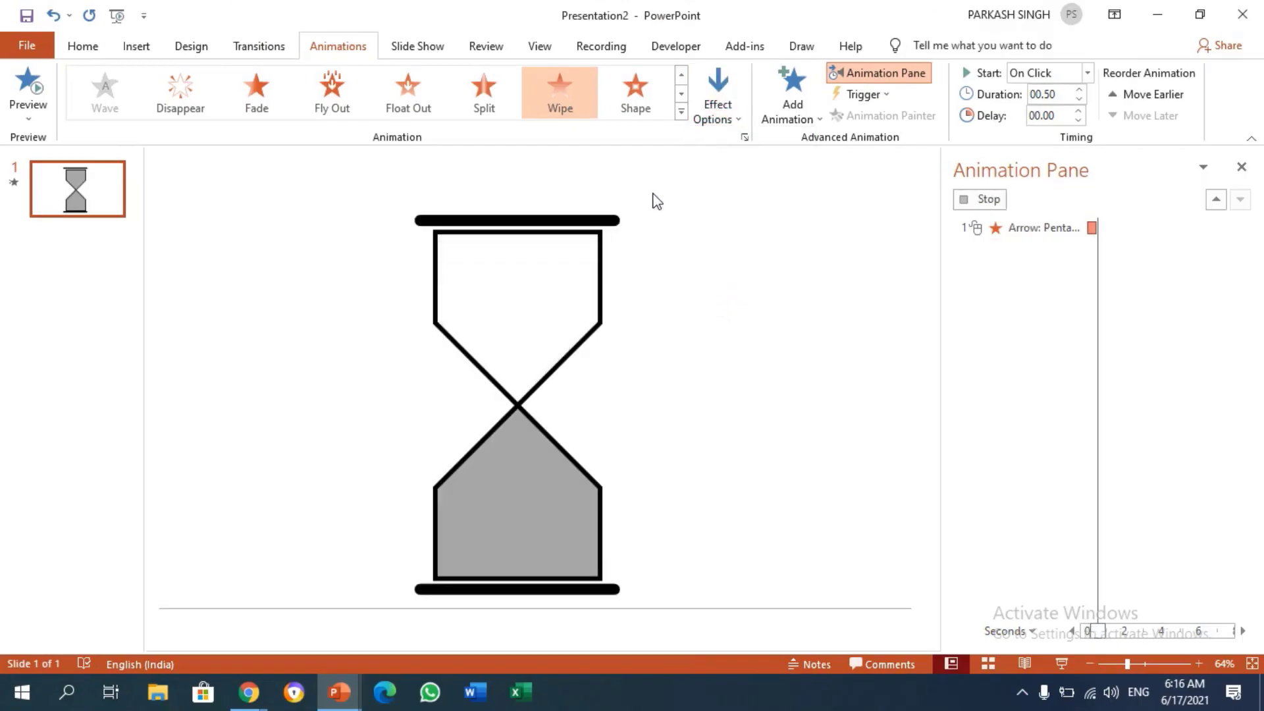
Step: Give the bottom bulb a Wipe entrance animation, keeping the From Bottom direction
click(520, 486)
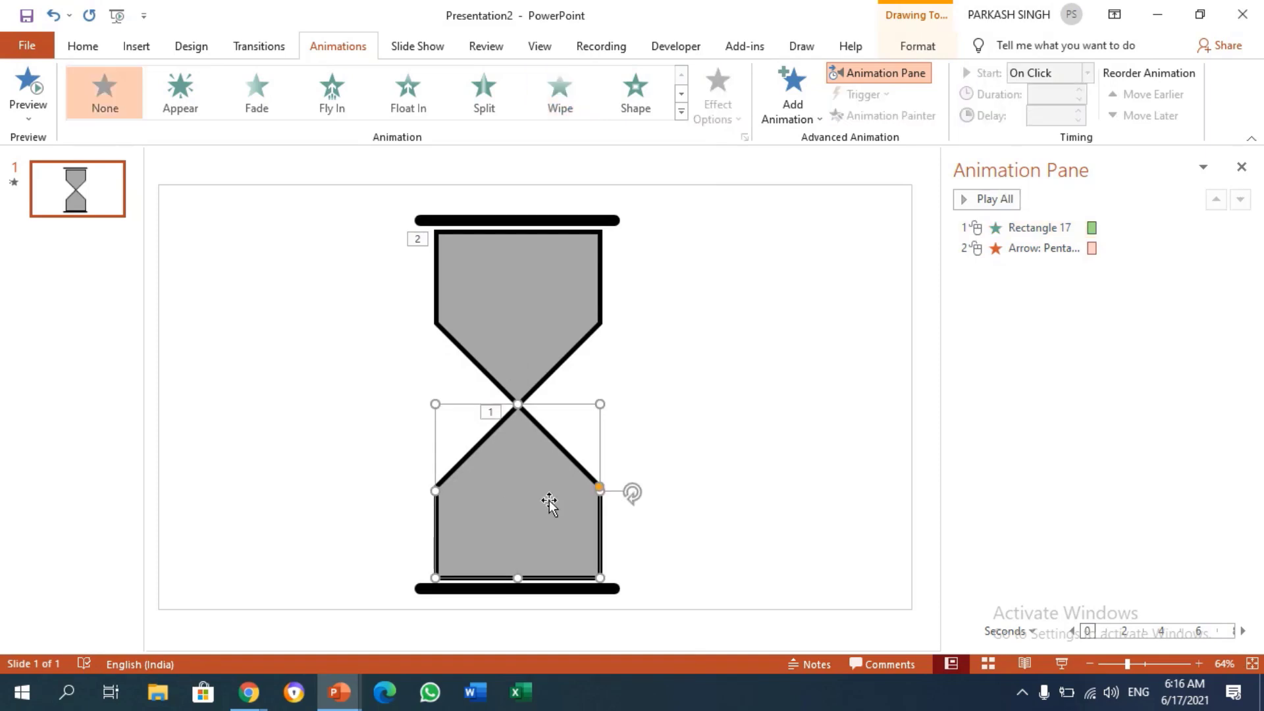
click(559, 98)
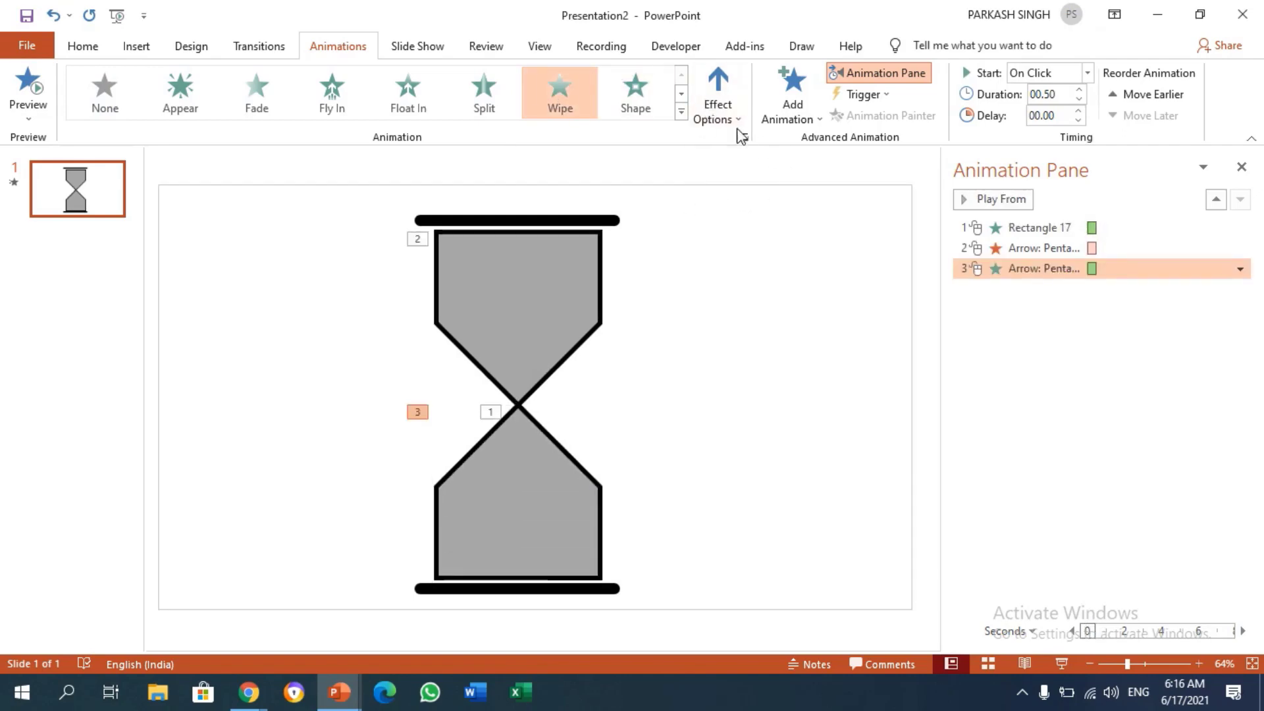
click(717, 112)
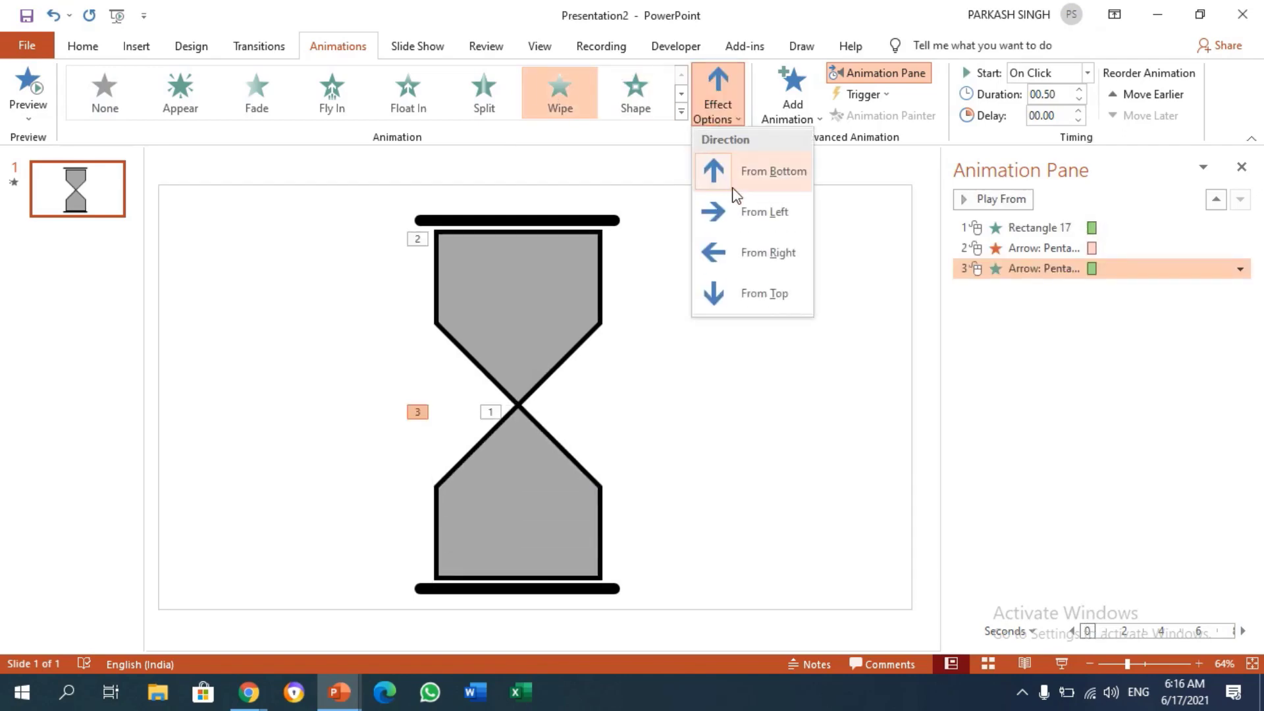
click(770, 508)
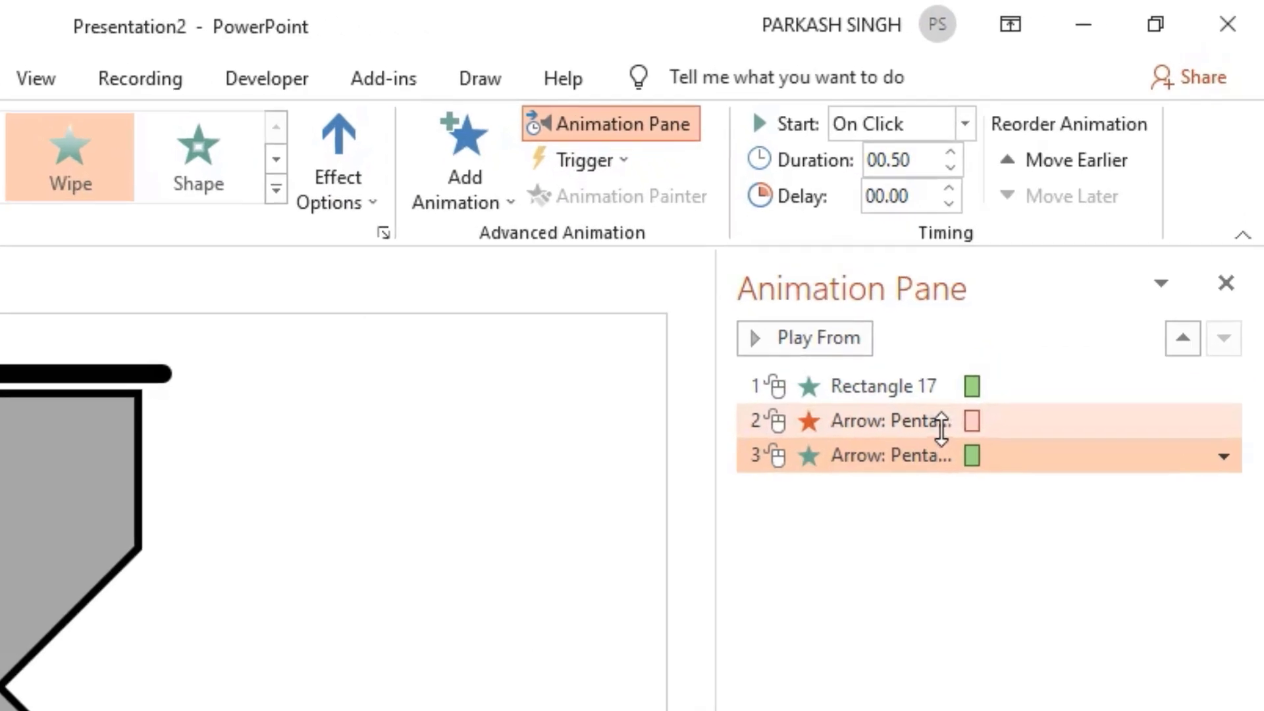
Step: Set the duration of both bulb animations to 02.50 seconds
click(942, 428)
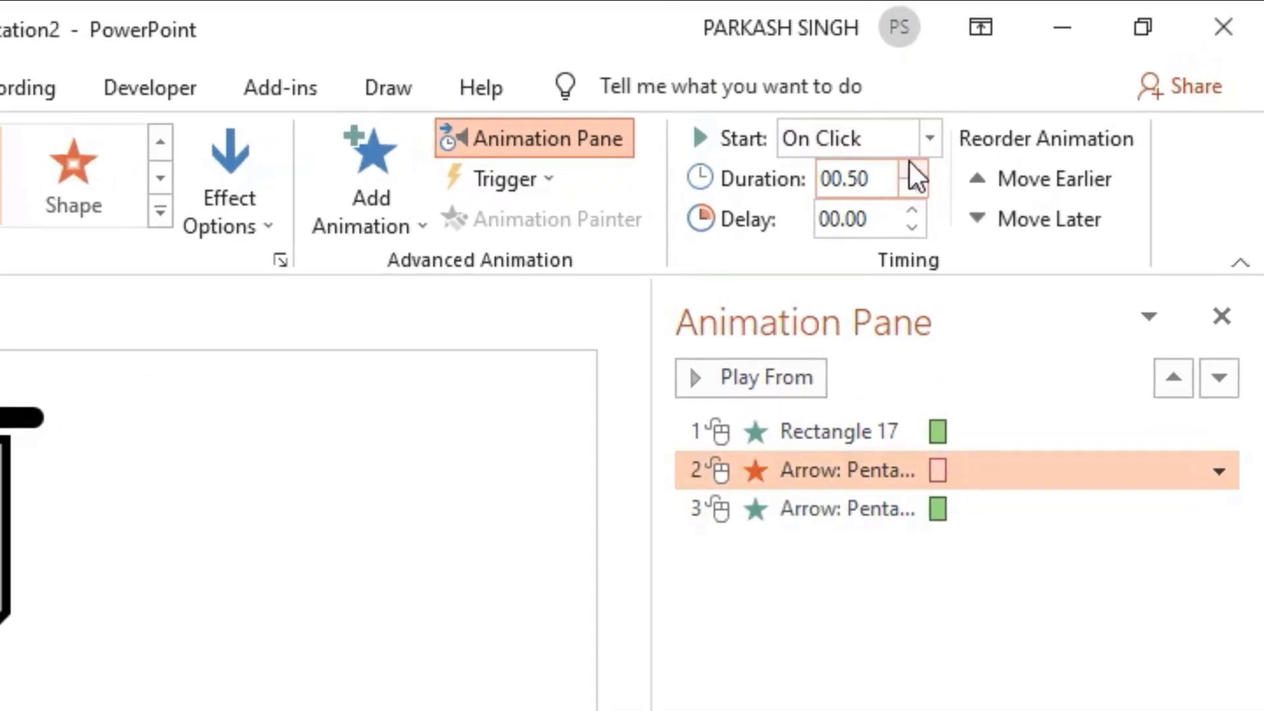
click(911, 165)
click(911, 165)
click(912, 165)
click(912, 165)
click(912, 165)
click(912, 163)
click(911, 164)
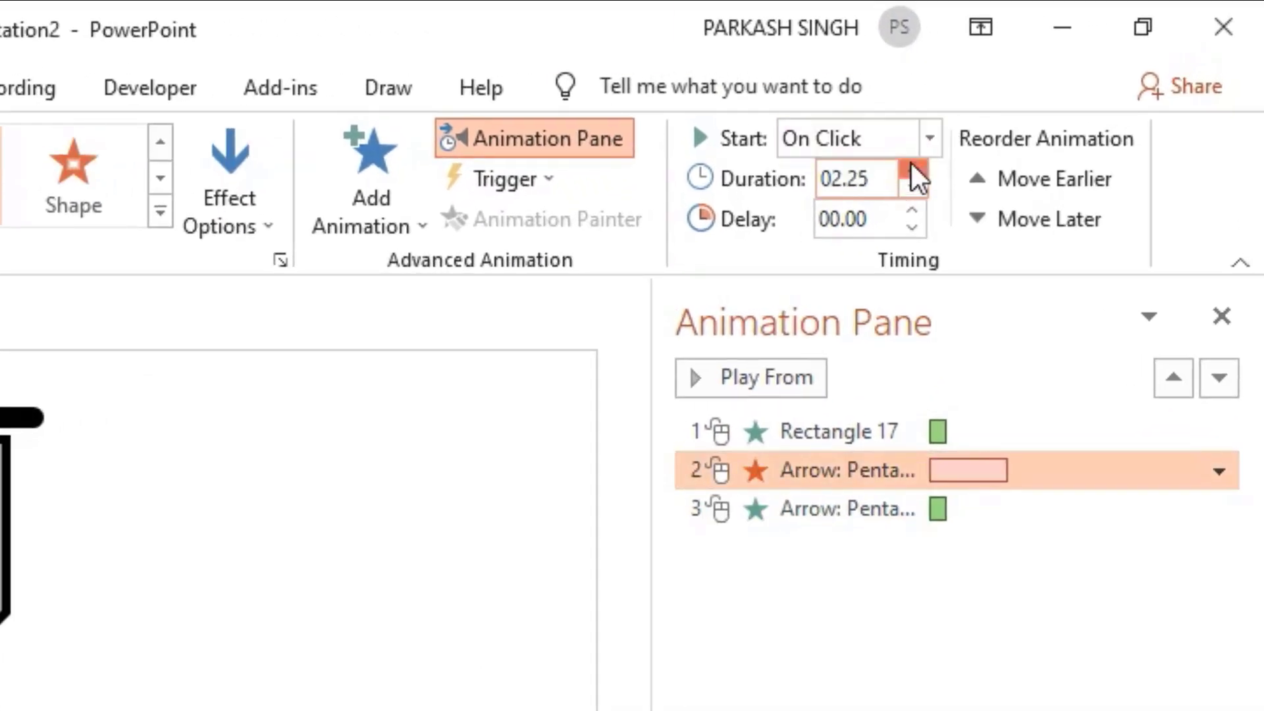
click(911, 163)
click(923, 512)
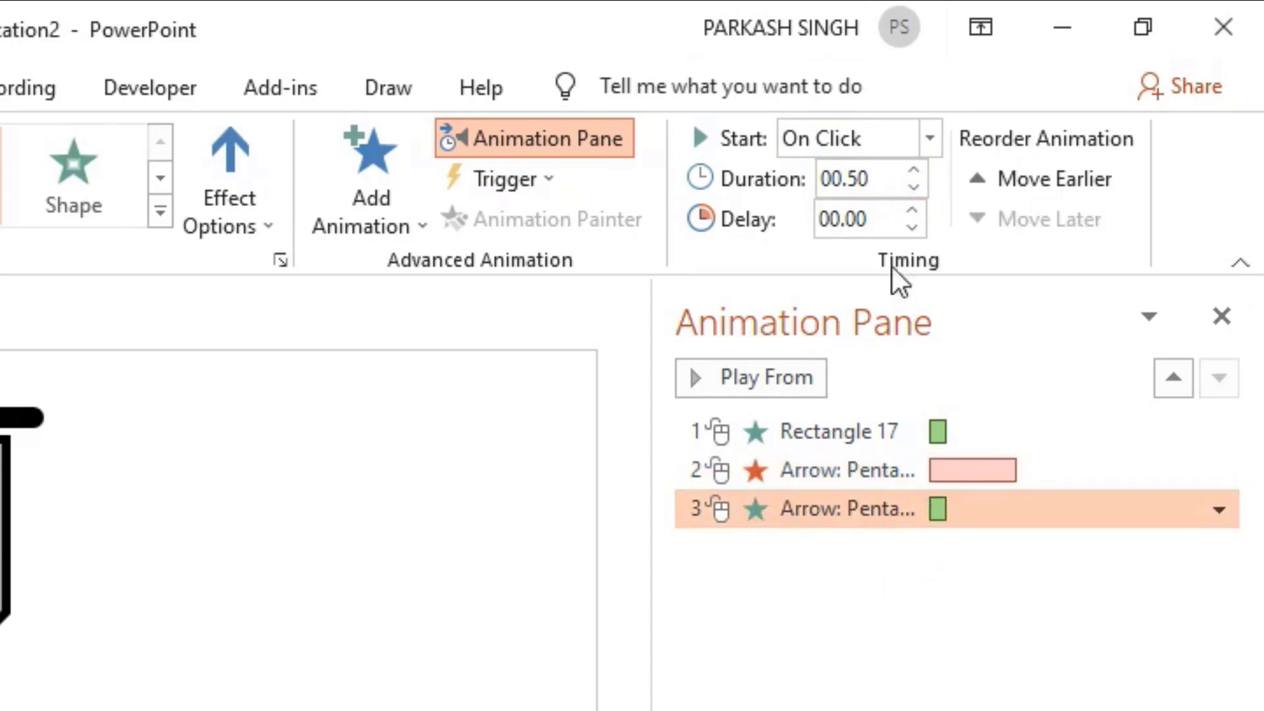
click(922, 168)
click(922, 168)
click(922, 168)
click(922, 169)
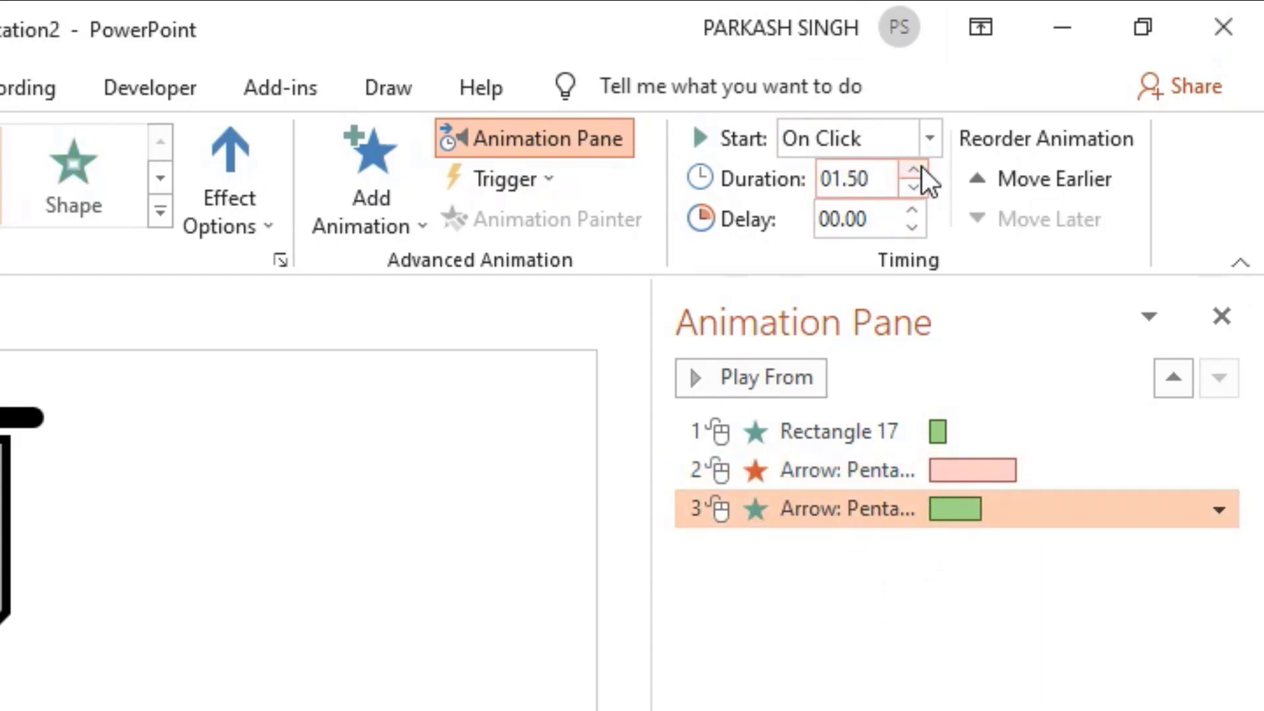
click(922, 169)
click(922, 169)
click(922, 169)
click(922, 169)
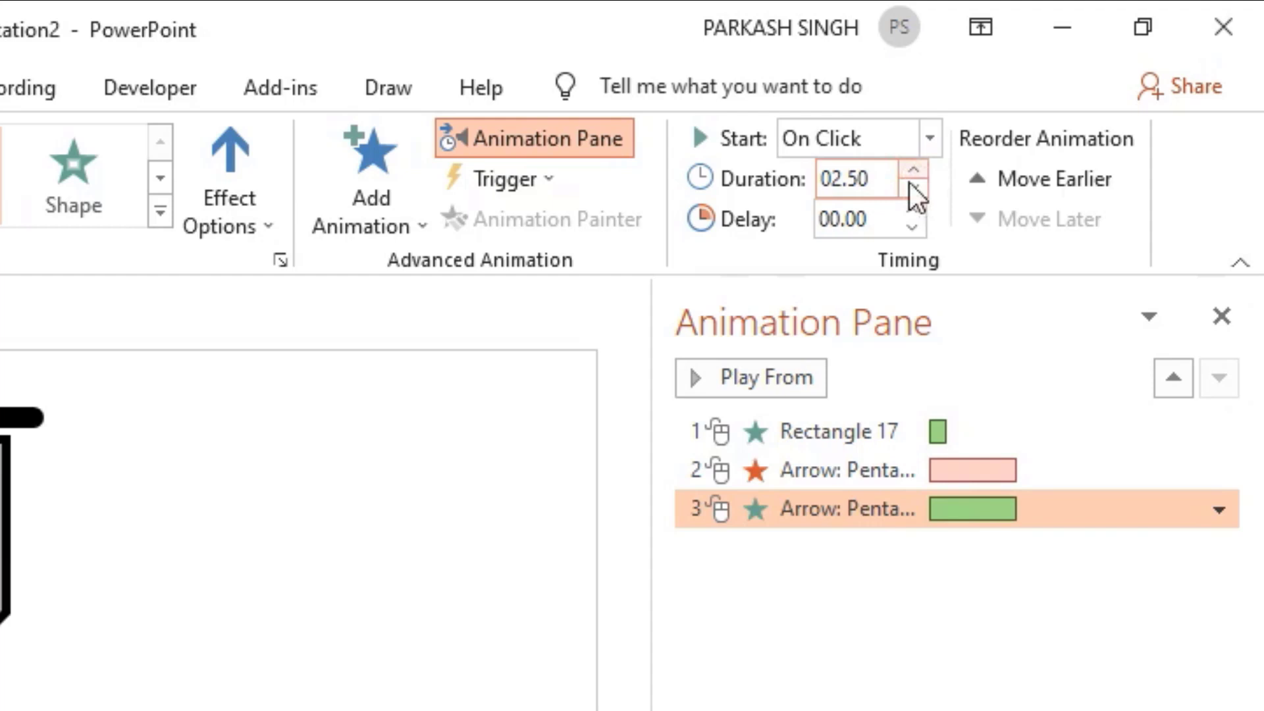
Step: Start the top bulb's exit After Previous and the bottom bulb's entrance With Previous, then preview all
click(827, 665)
click(823, 470)
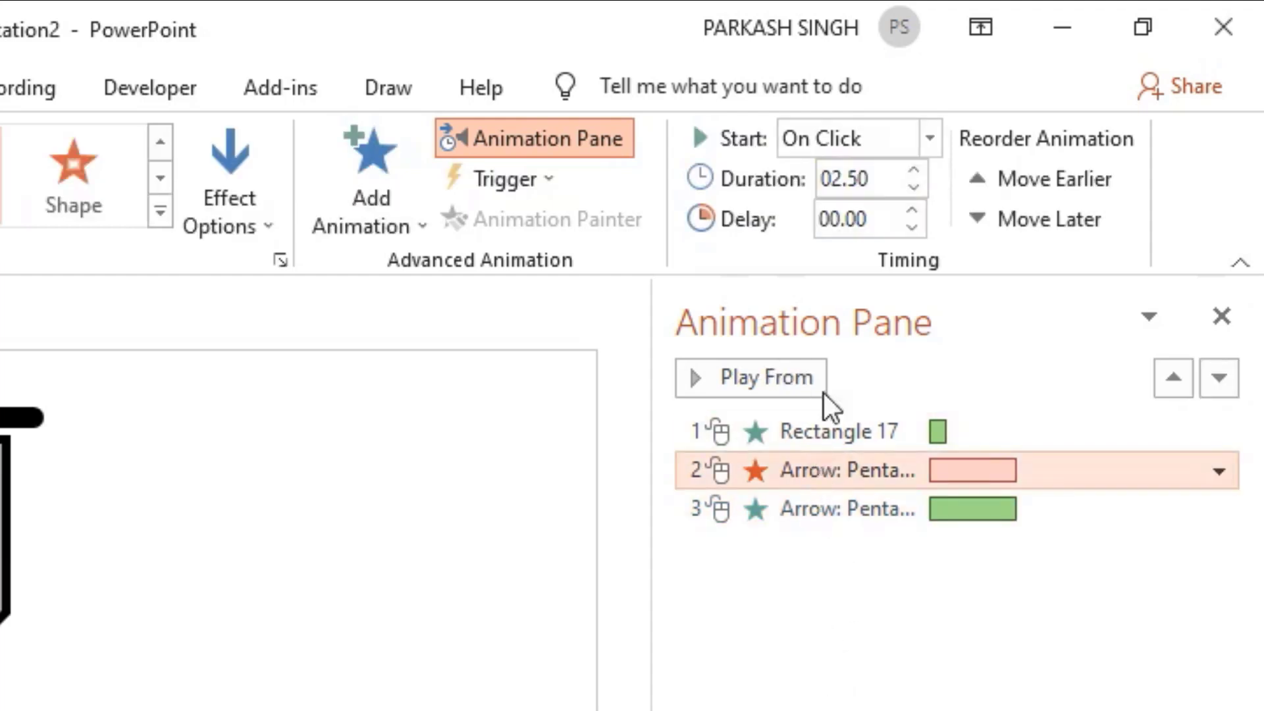
click(835, 136)
click(856, 247)
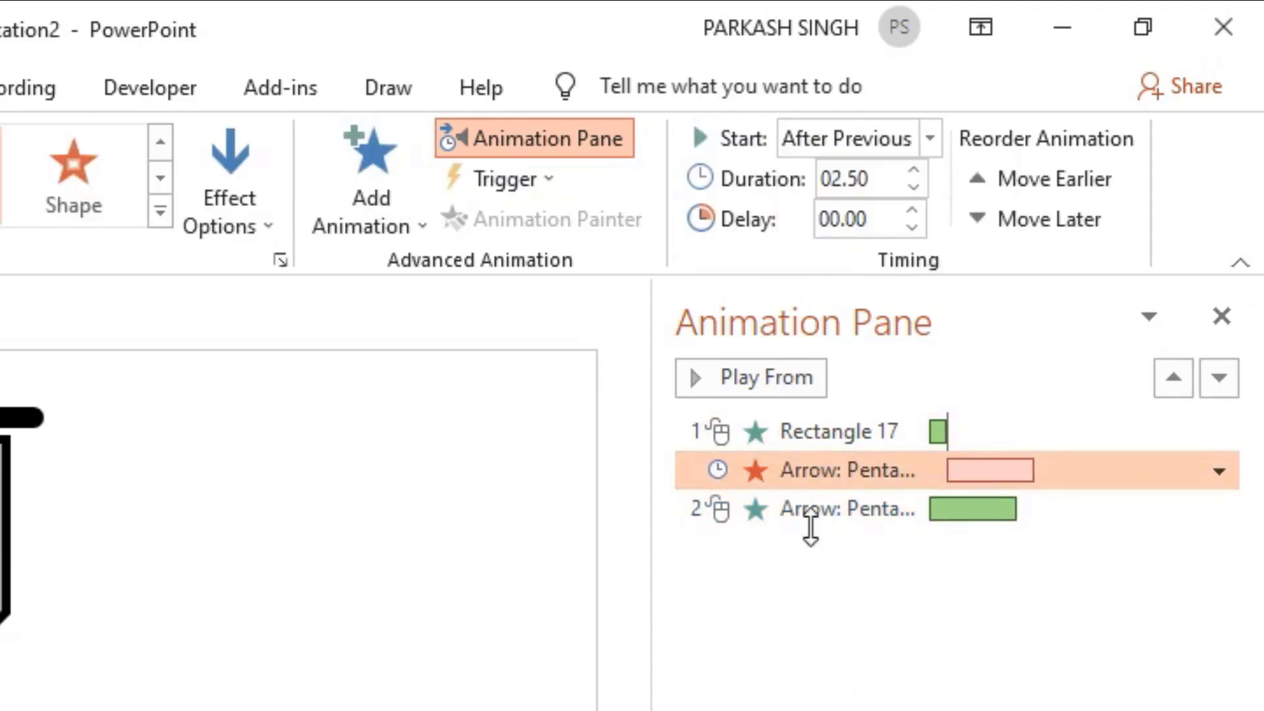
click(804, 508)
click(853, 147)
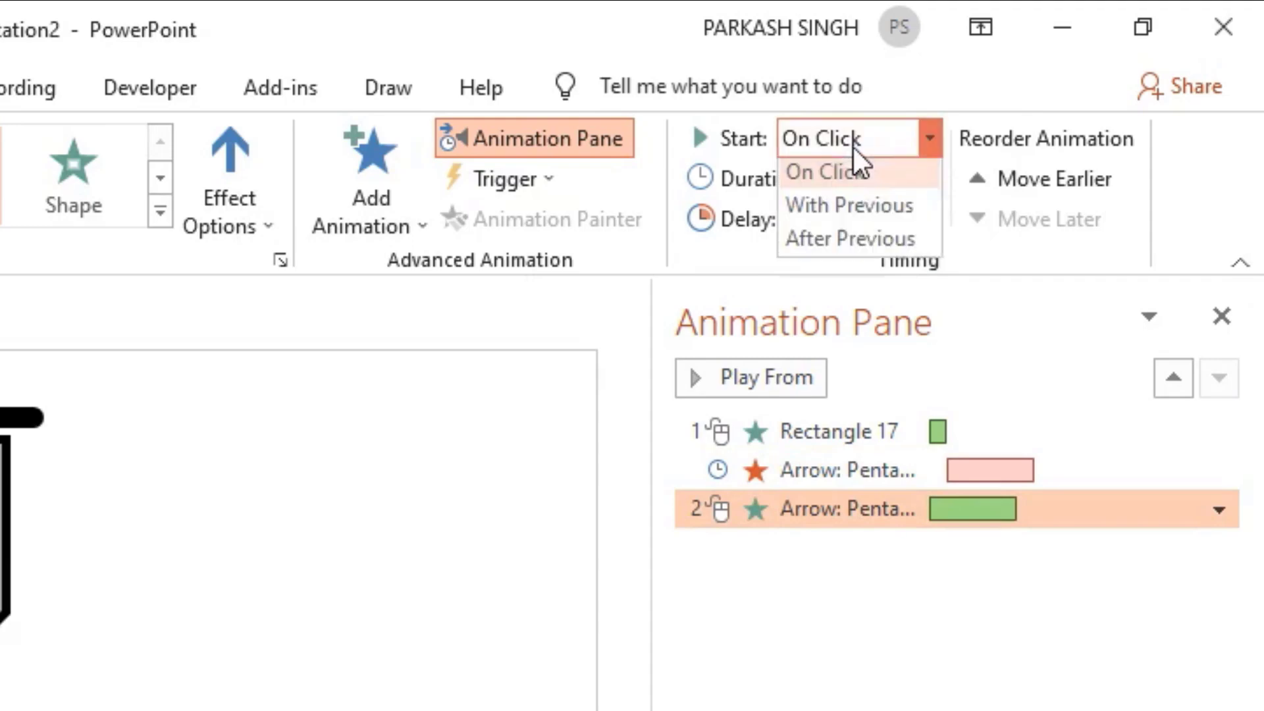
click(875, 221)
click(842, 642)
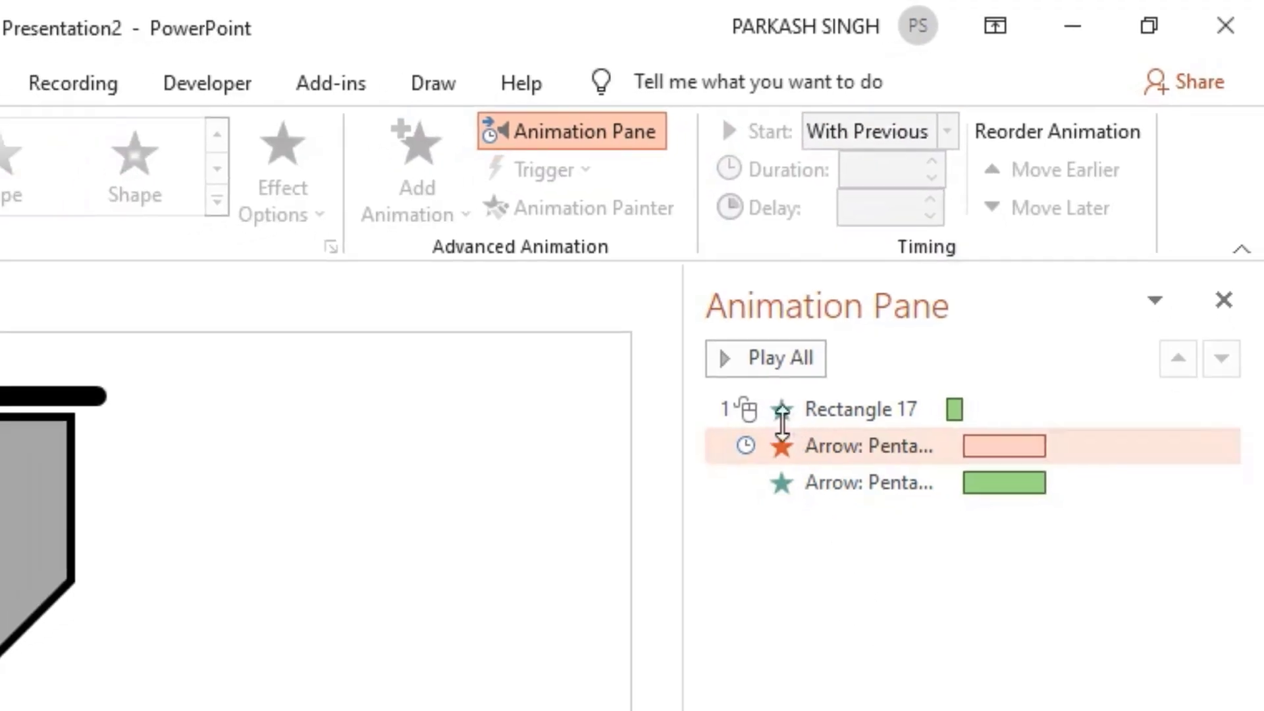
click(738, 377)
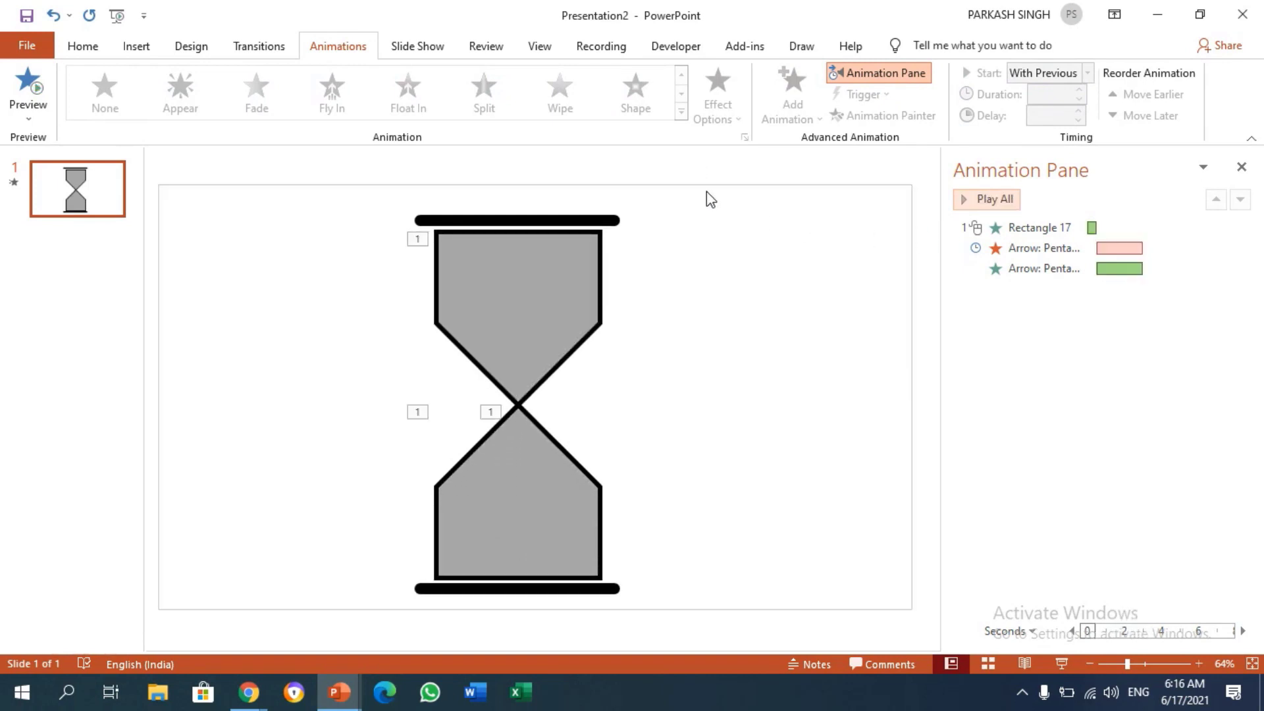
Step: Close the Animation Pane to widen the slide editing area
click(1241, 166)
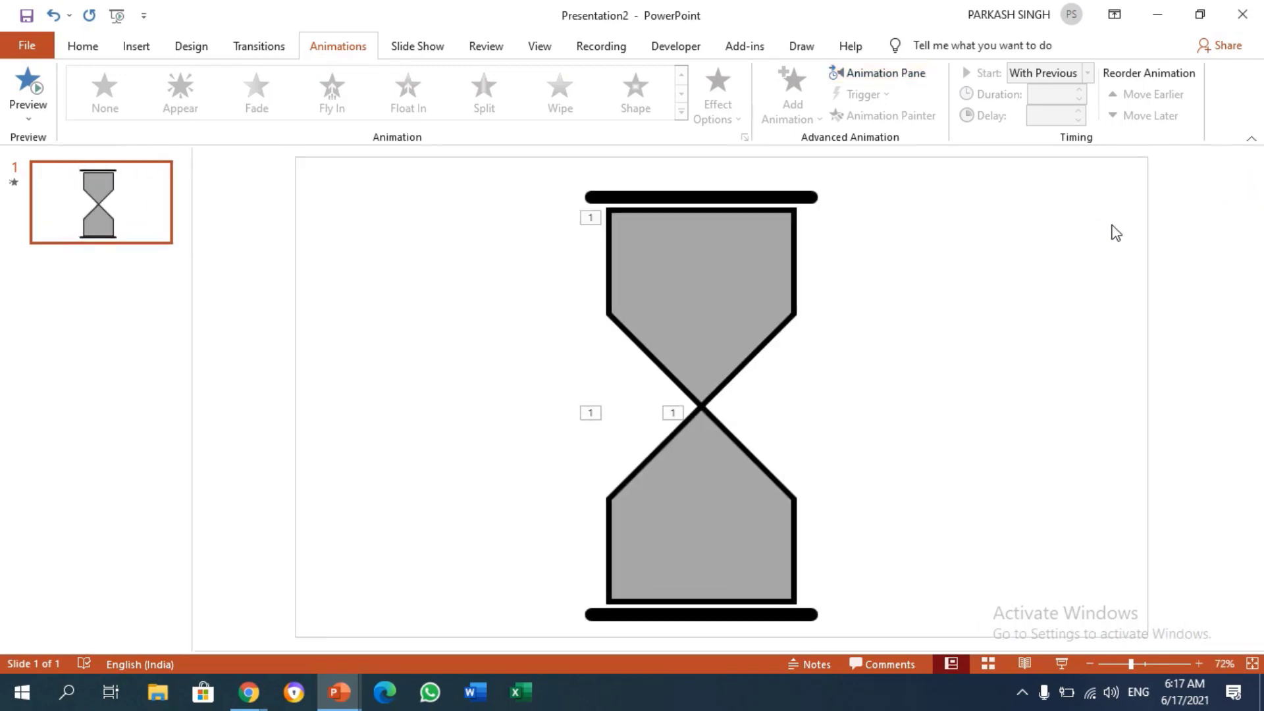